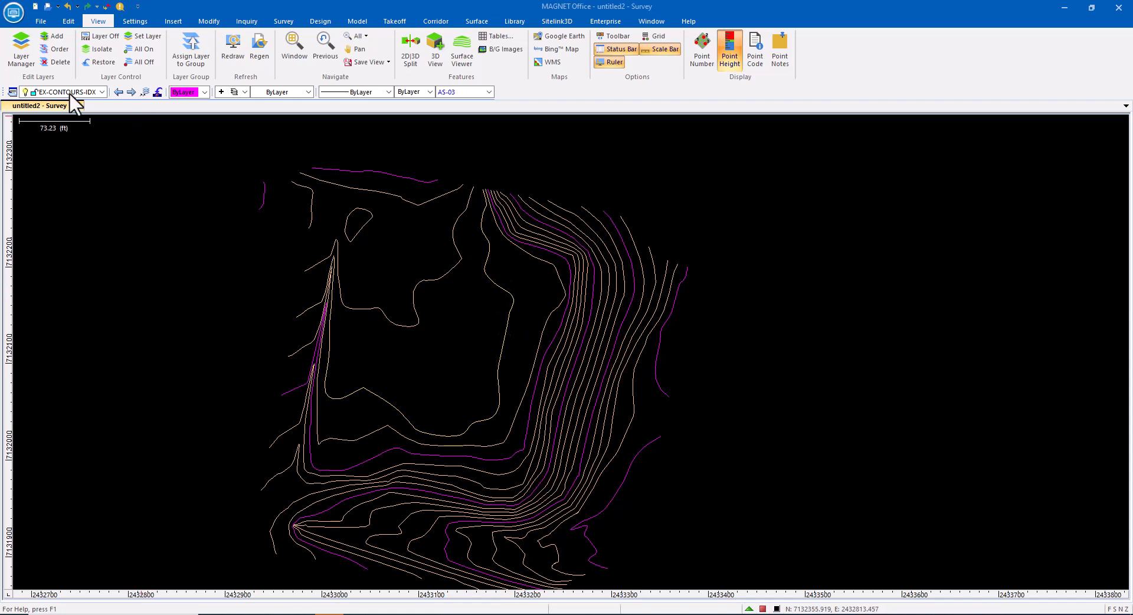
Step: Turn on visibility of the SURVEY-01 layer
click(103, 92)
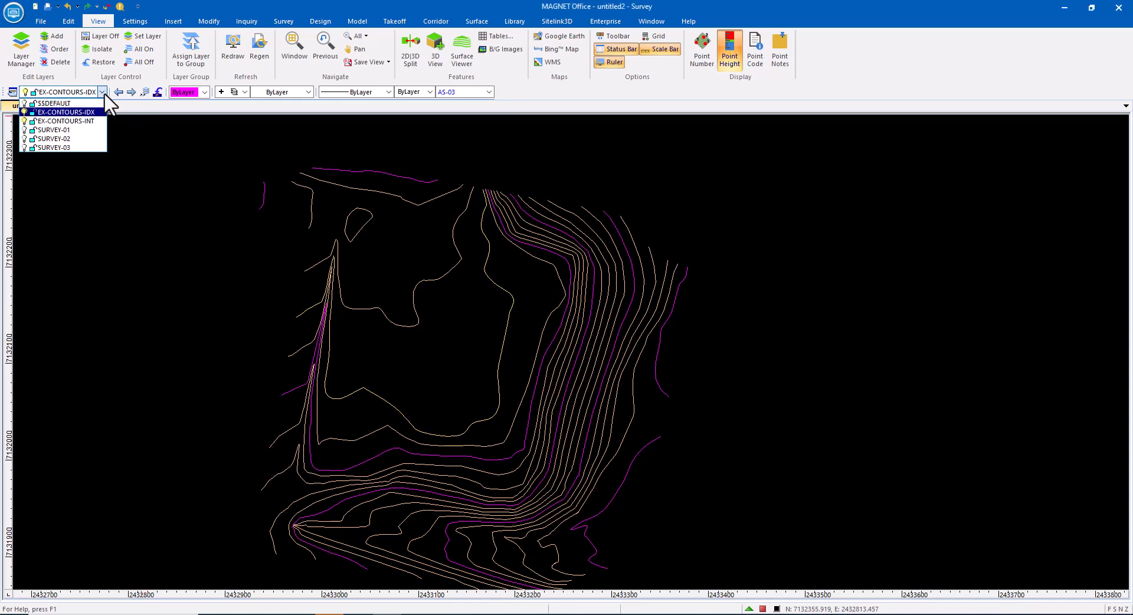
click(25, 130)
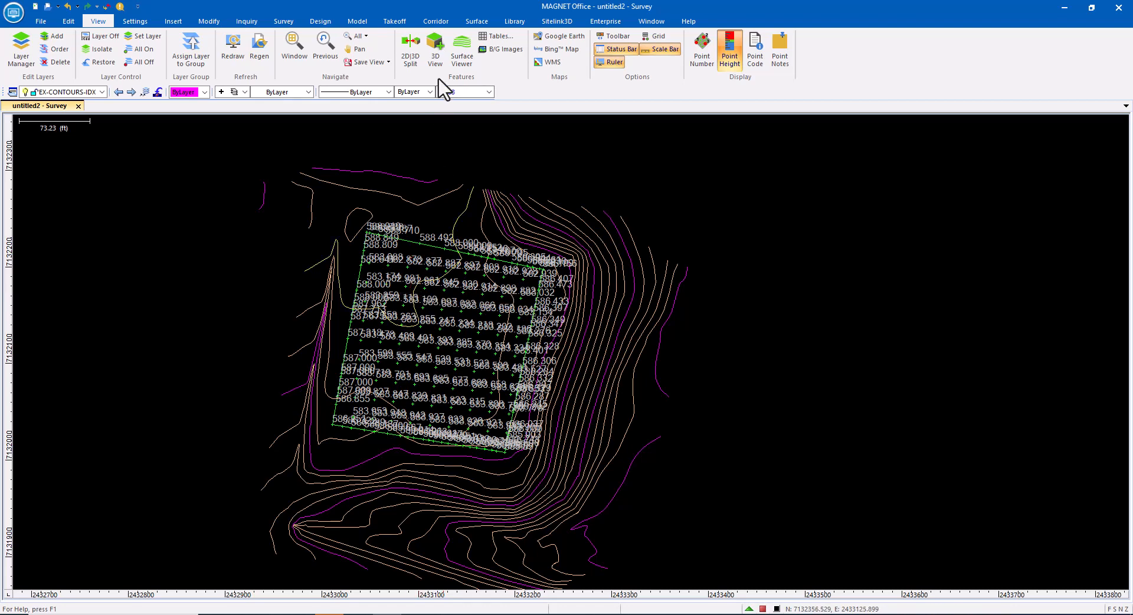
Step: Compute standard volumes with AS-BUILT-01 as the design surface and existing survey as the natural surface
click(476, 21)
click(789, 36)
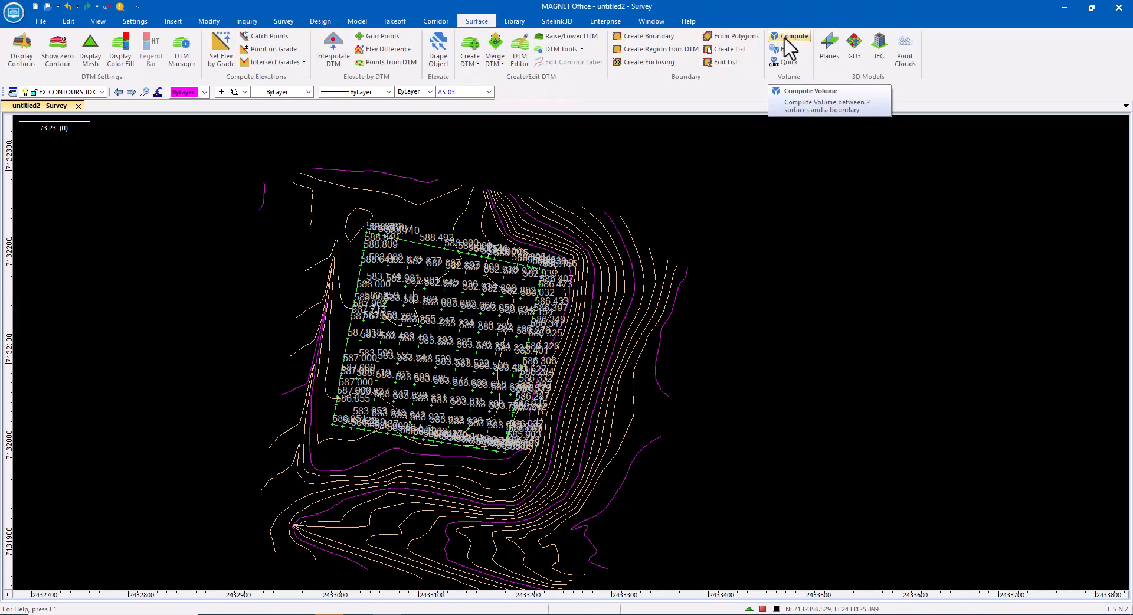
click(794, 98)
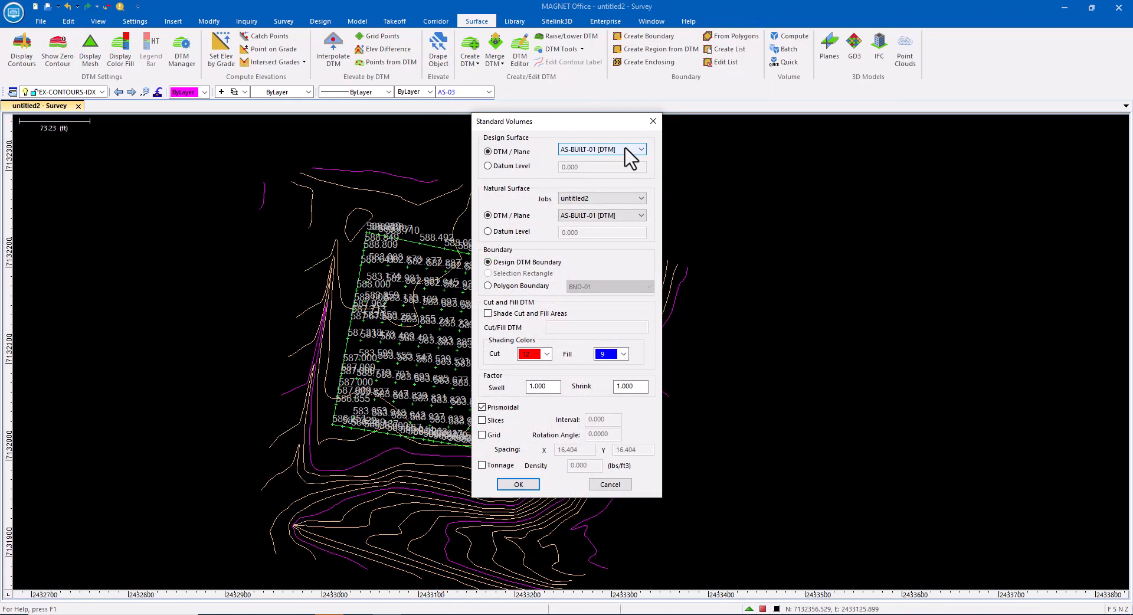
click(630, 155)
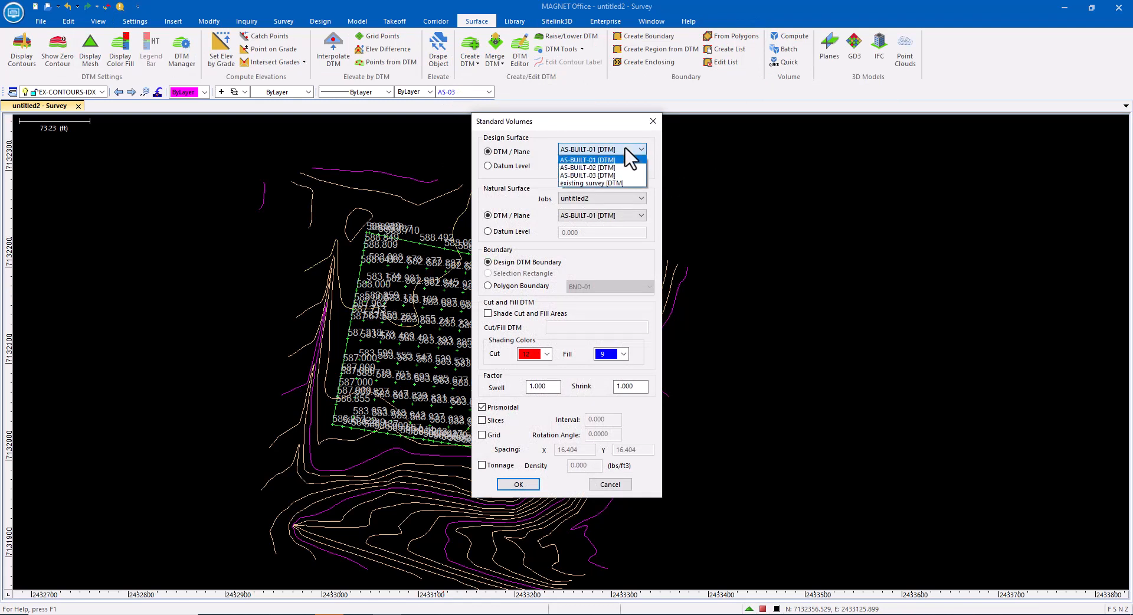
click(590, 159)
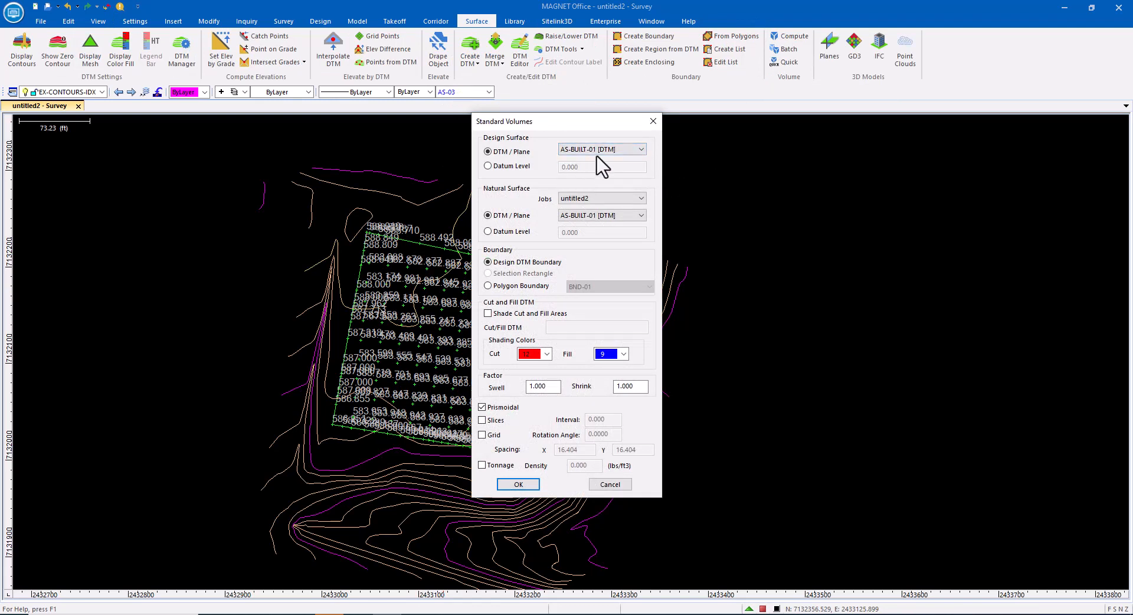
click(599, 217)
click(589, 249)
click(518, 484)
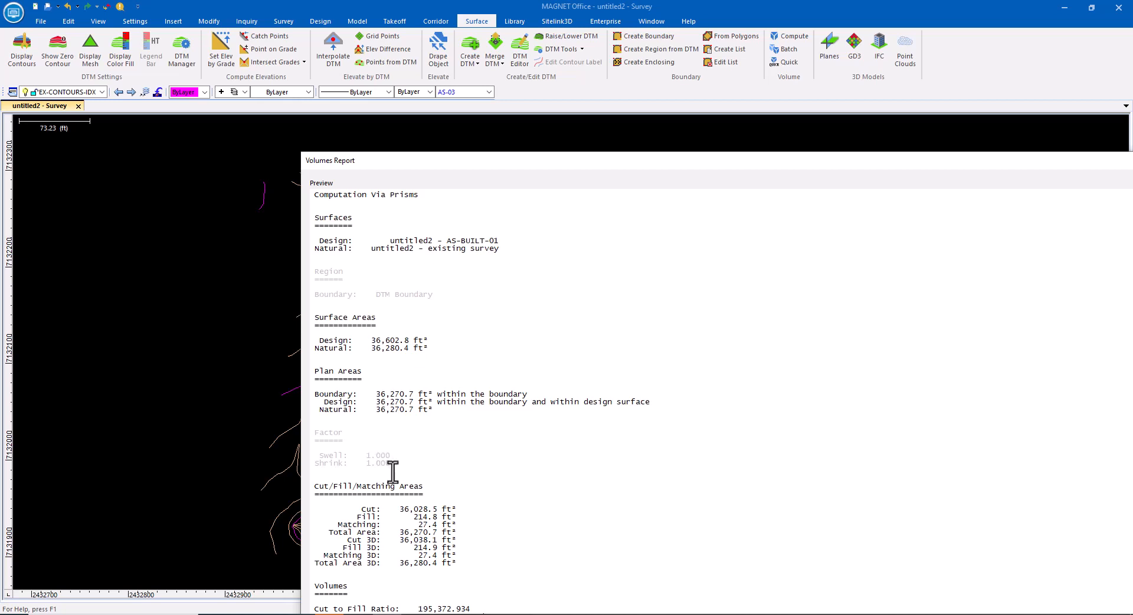
Step: Review the volumes report, then close it
drag(984, 160, 754, 142)
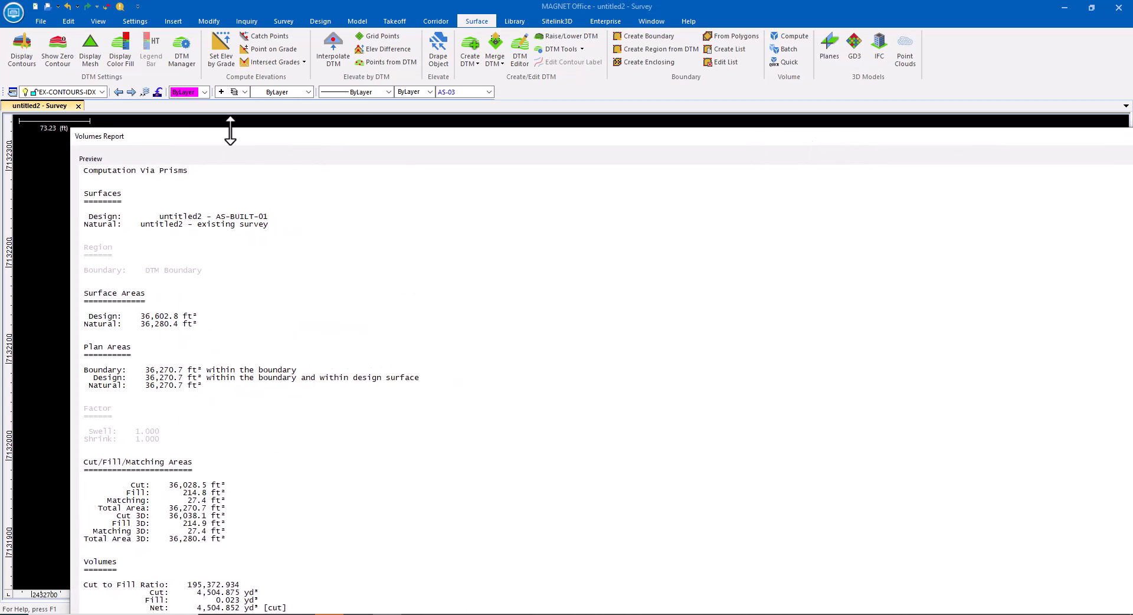
drag(72, 129, 579, 319)
drag(848, 341, 468, 225)
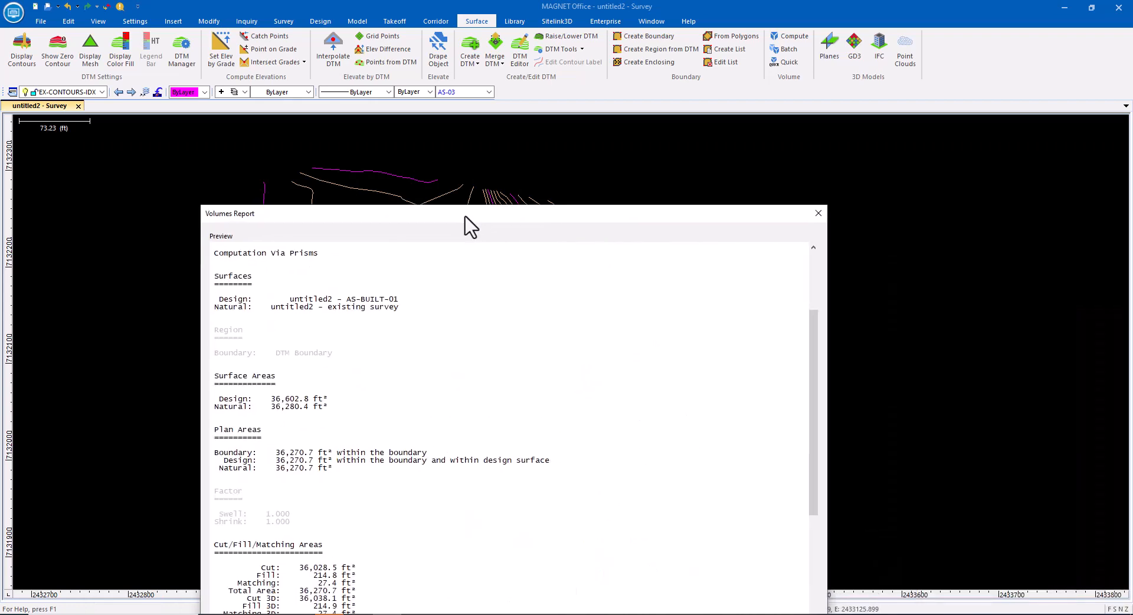
click(815, 213)
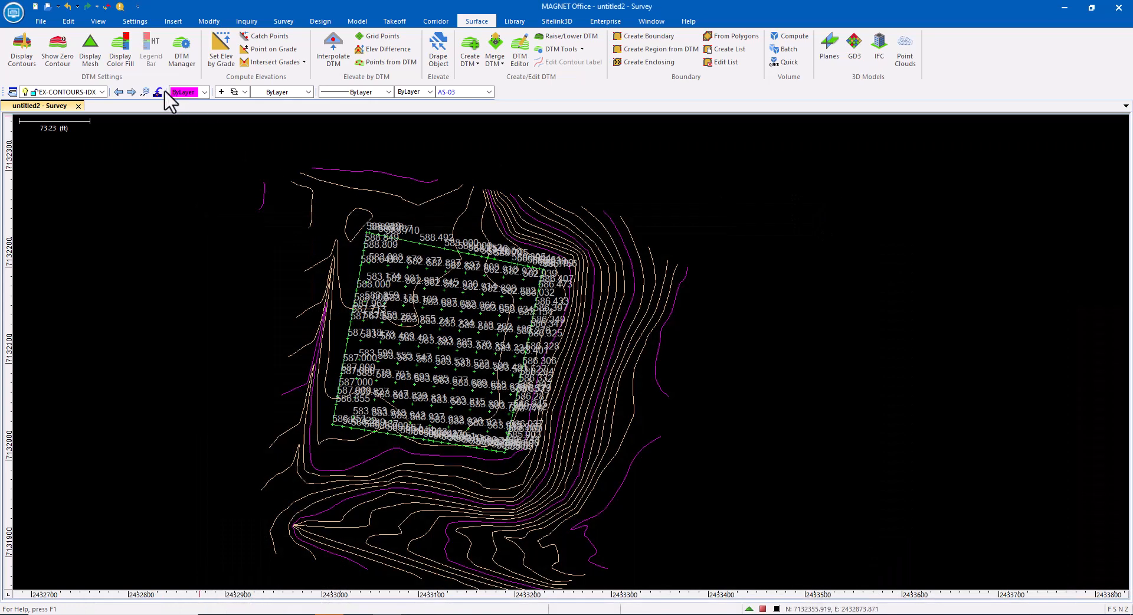
Step: Turn on visibility of the SURVEY-02 layer
click(102, 92)
click(24, 138)
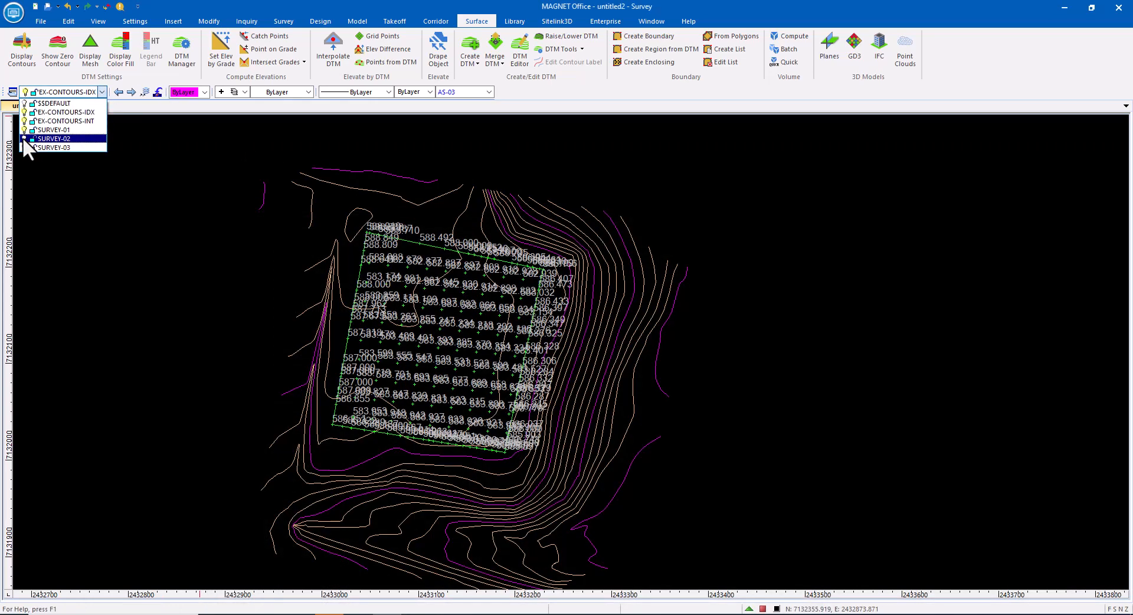
click(236, 251)
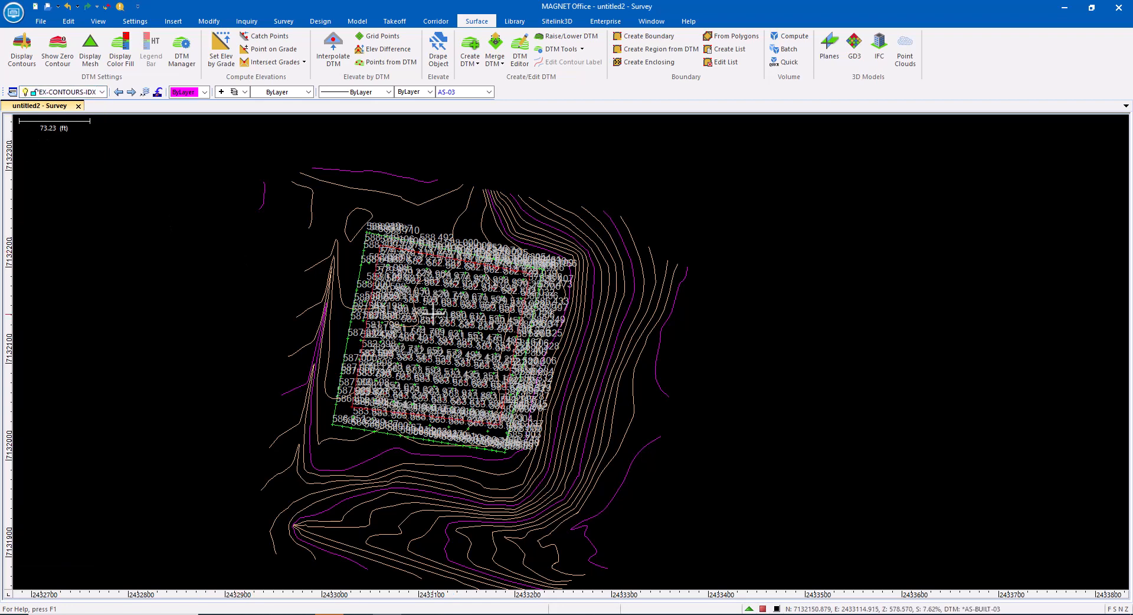
Step: Create a new boundary list BNDLIST1 containing the boundary BND-01
scroll(454, 314, up, 3)
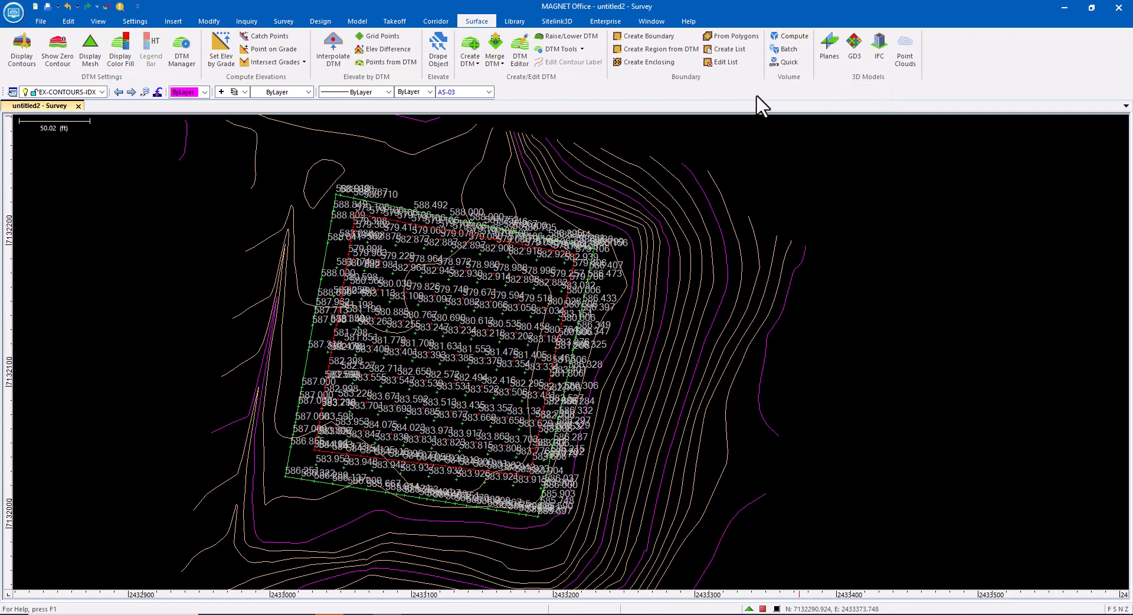
click(448, 218)
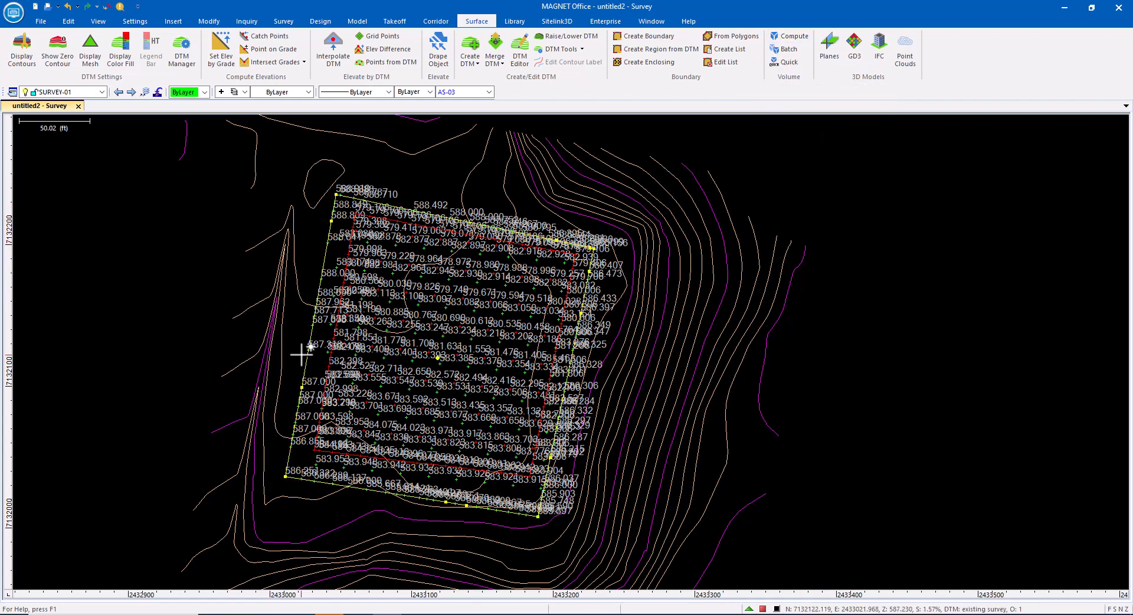
click(724, 63)
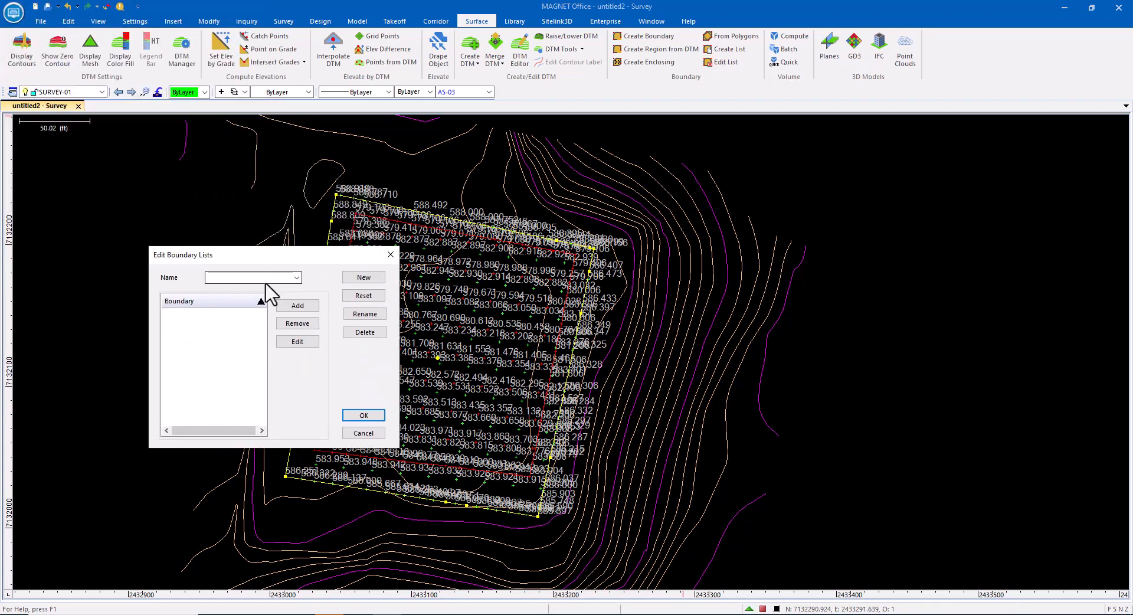
click(368, 277)
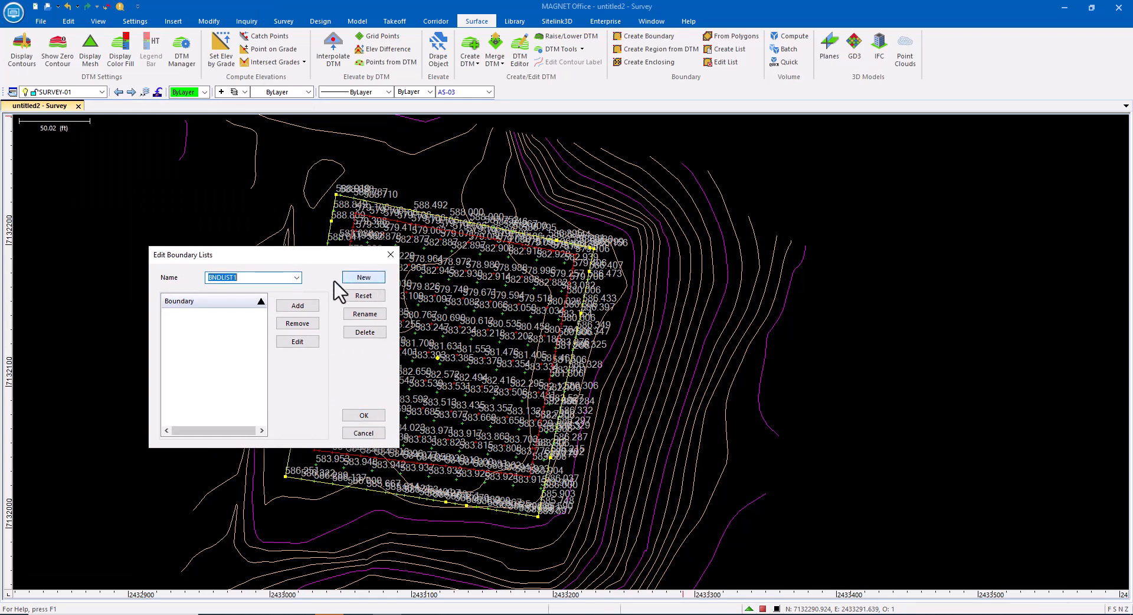
click(298, 307)
click(219, 323)
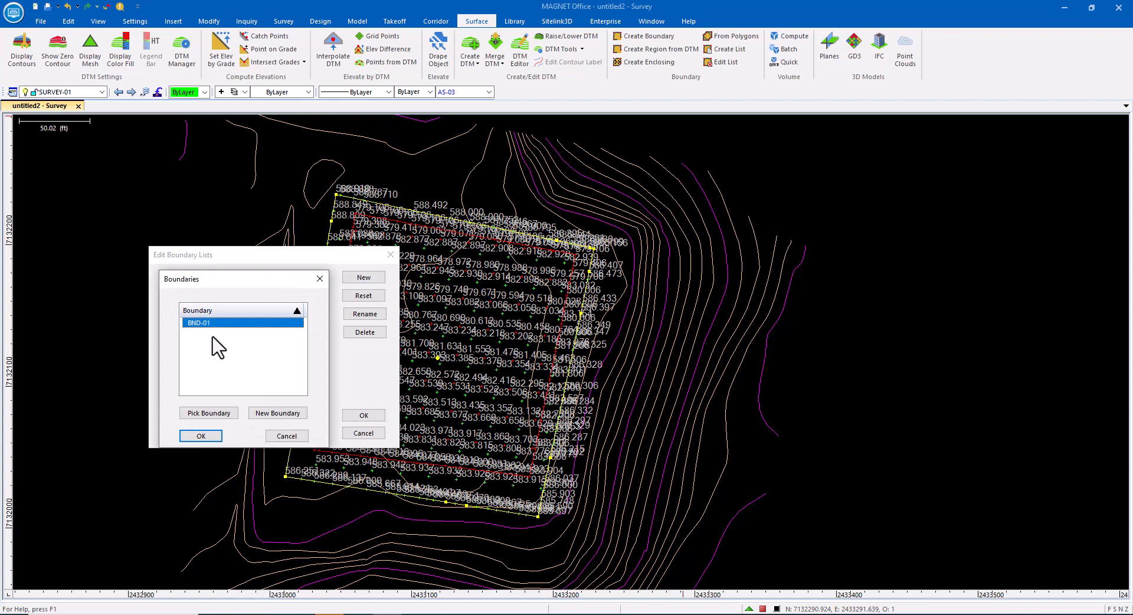
click(206, 434)
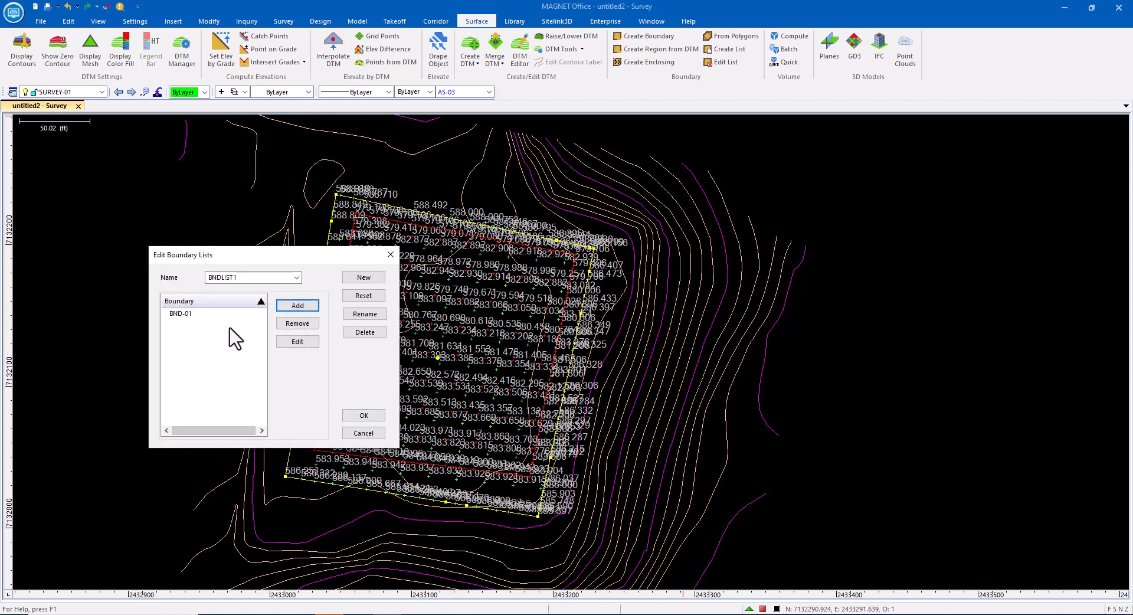
click(361, 416)
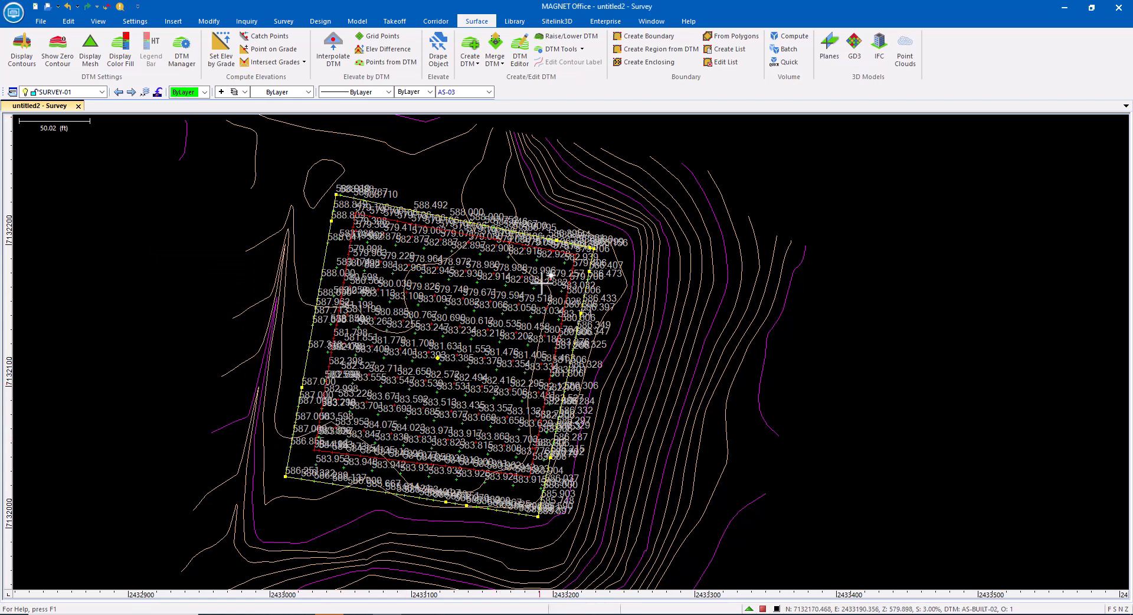
Step: Run a batch volume calculation with existing survey as Surface1, AS-BUILT-01 as Surface2 and boundary list BNDLIST1
click(593, 315)
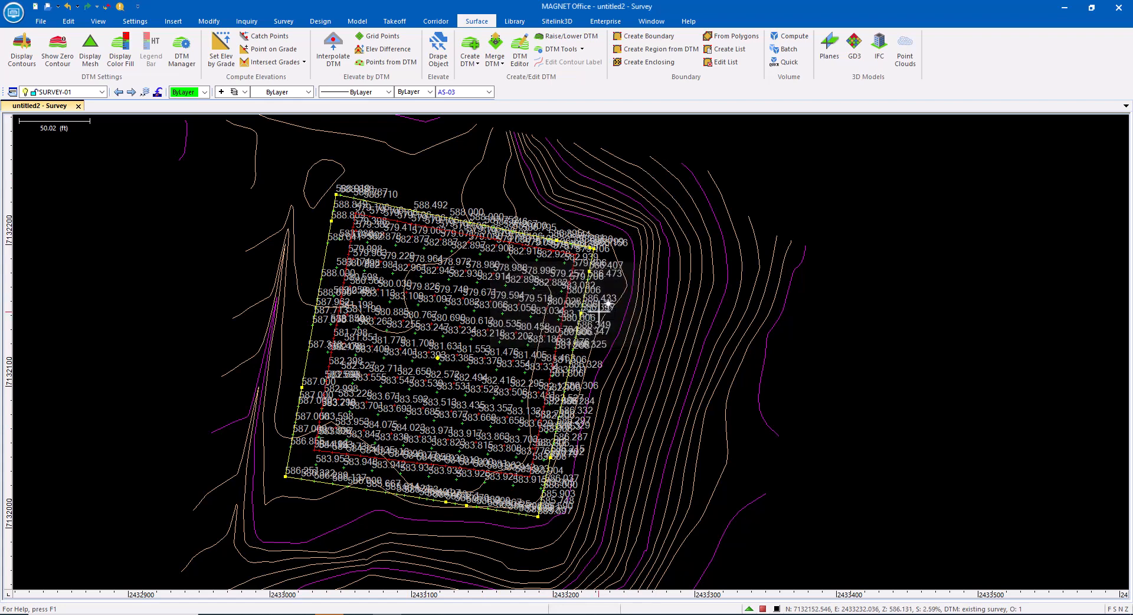
click(787, 50)
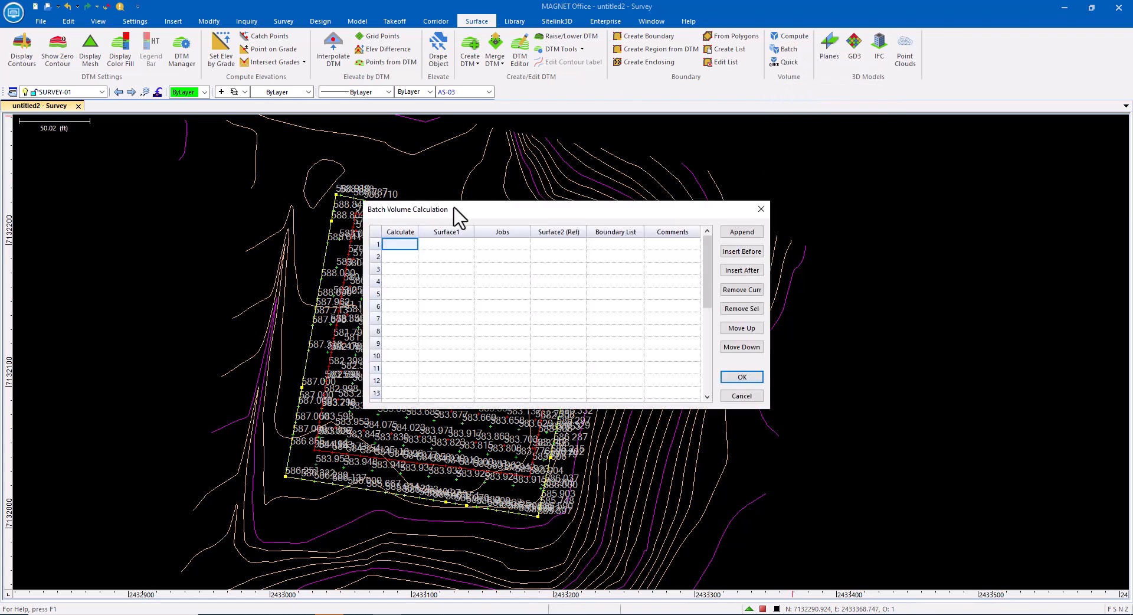
click(401, 246)
click(441, 244)
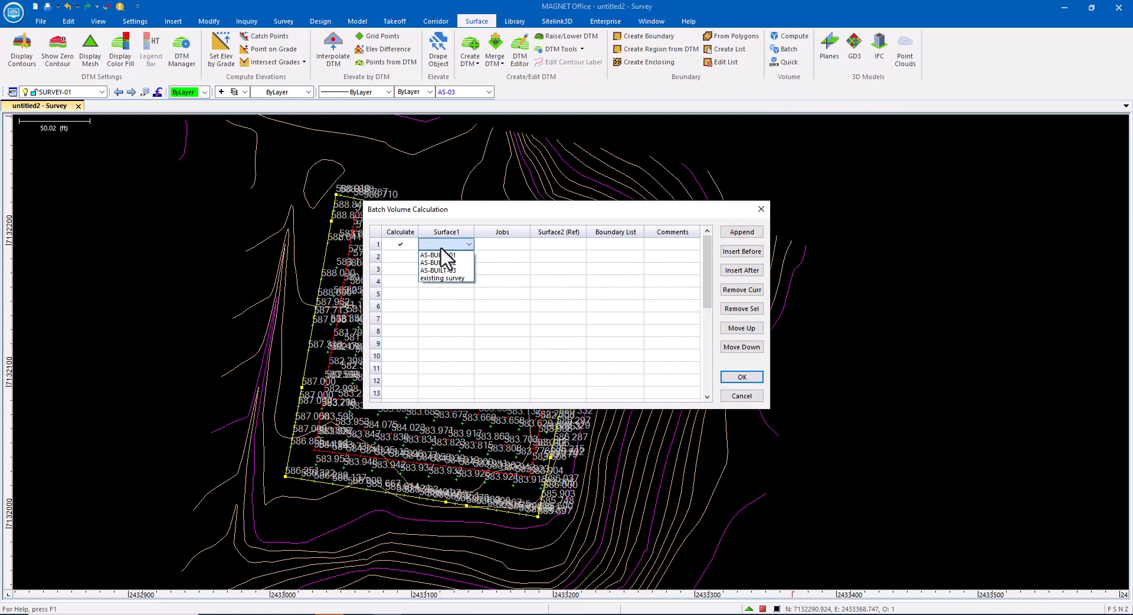
click(439, 278)
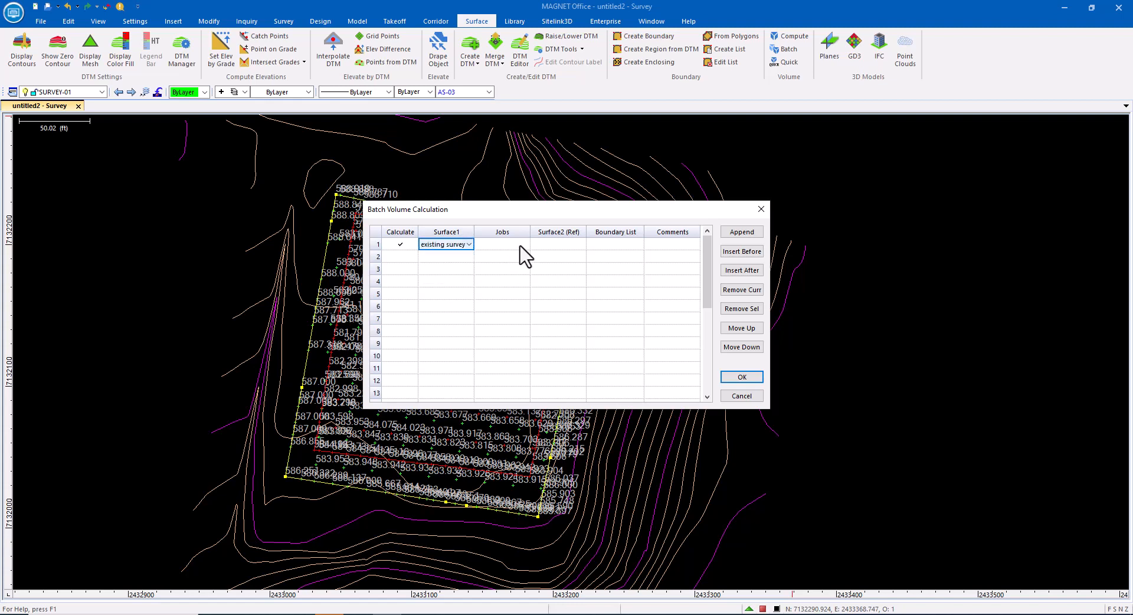
click(554, 245)
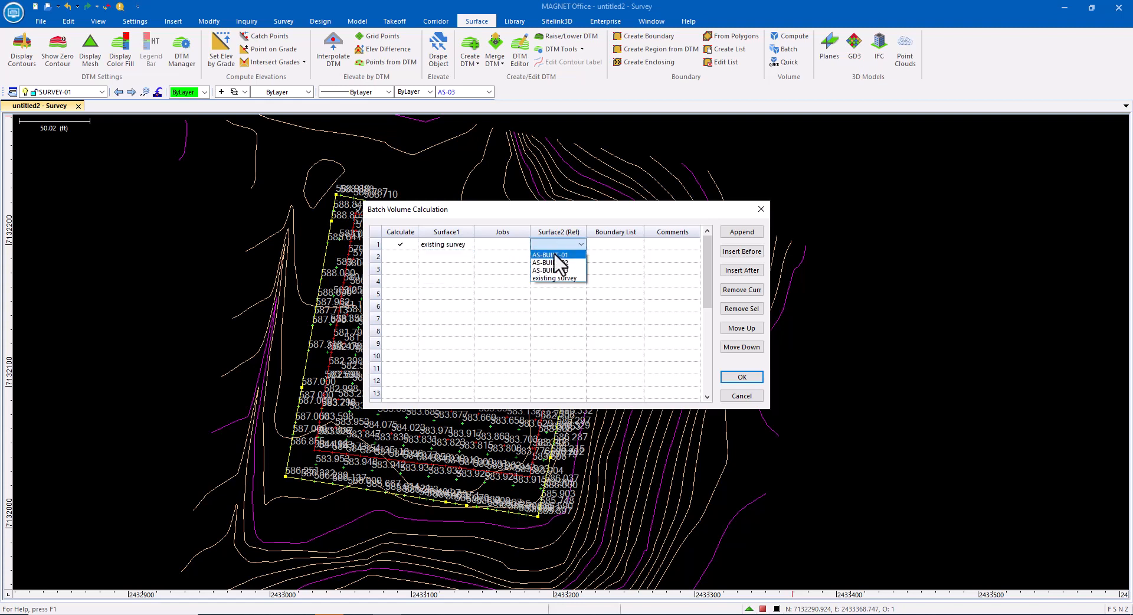
click(555, 255)
click(605, 245)
click(606, 254)
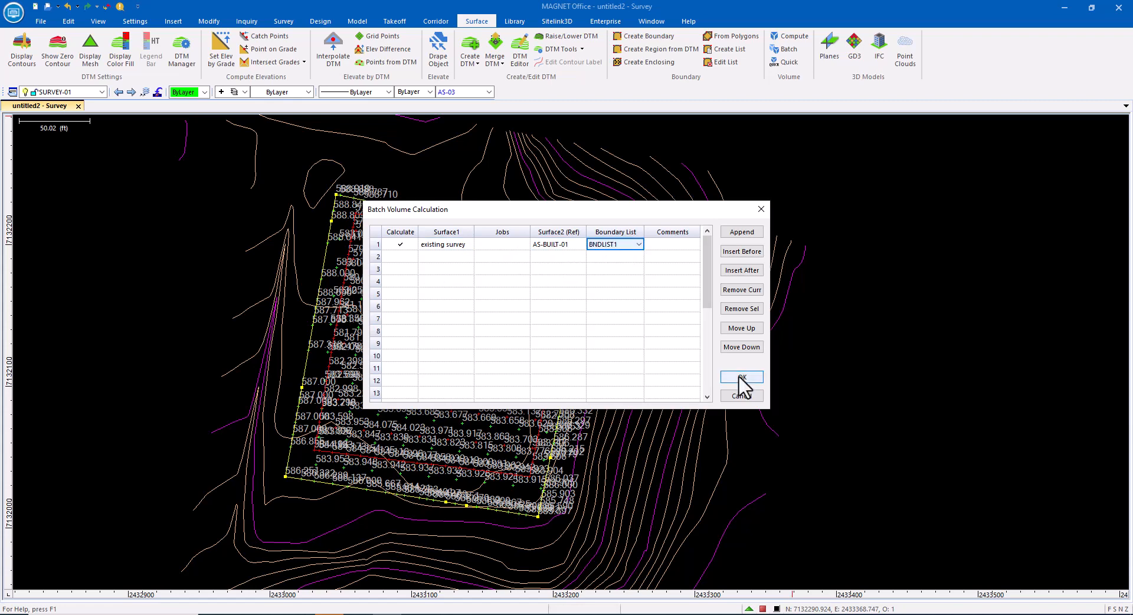
click(738, 377)
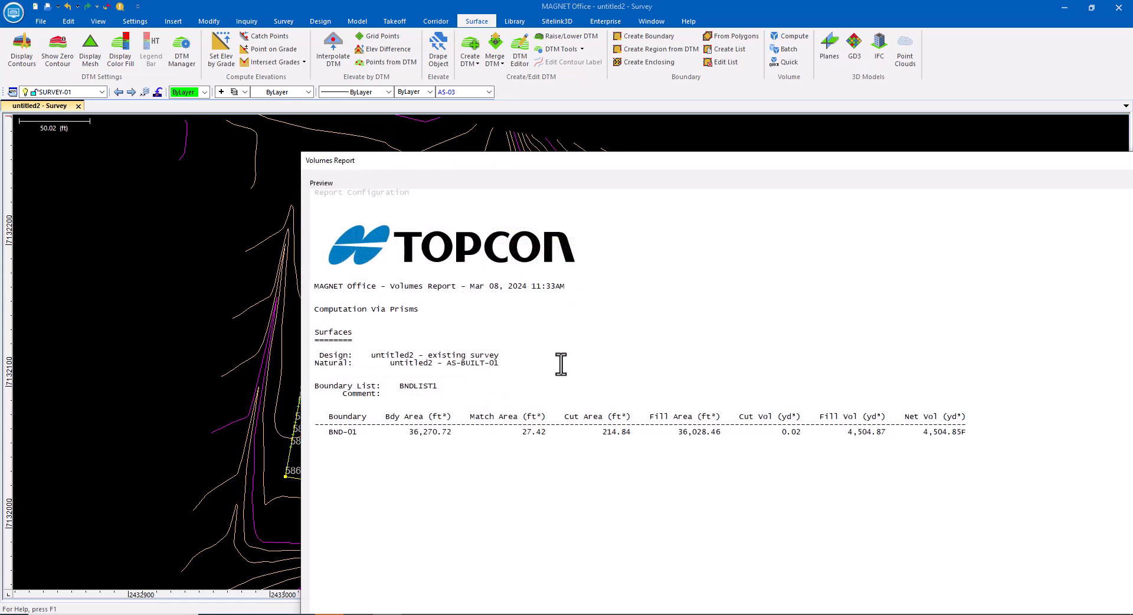
Step: Review the batch volumes report, then close it
mouse_move(900, 159)
mouse_down()
mouse_move(754, 112)
mouse_move(586, 122)
mouse_move(692, 123)
mouse_up()
mouse_move(93, 111)
mouse_down()
mouse_move(413, 231)
mouse_move(579, 272)
mouse_up()
drag(767, 281, 322, 104)
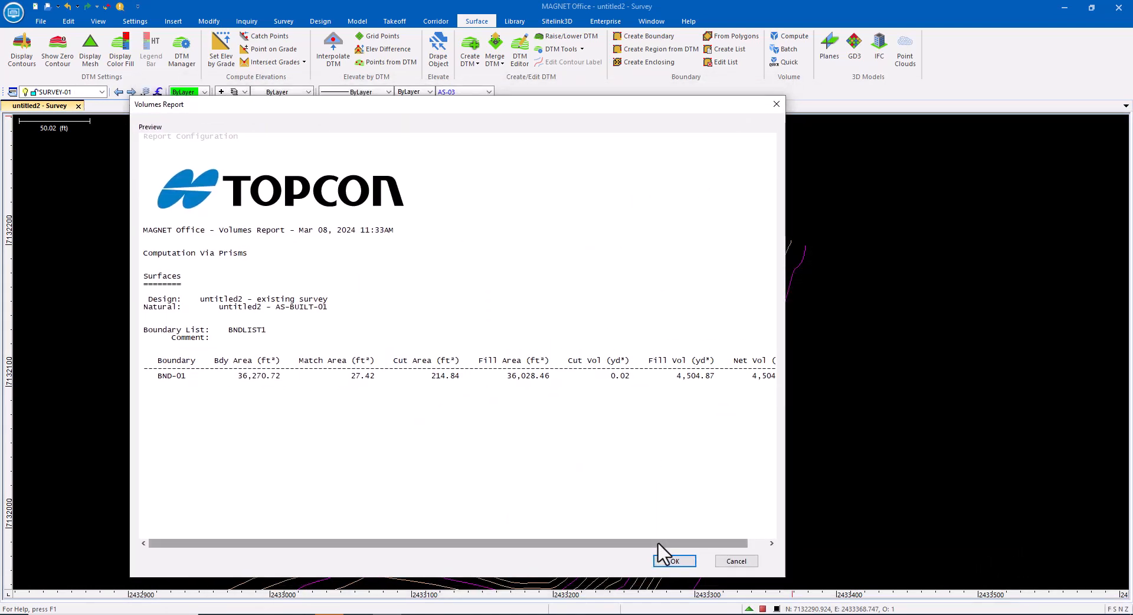
drag(657, 541, 733, 559)
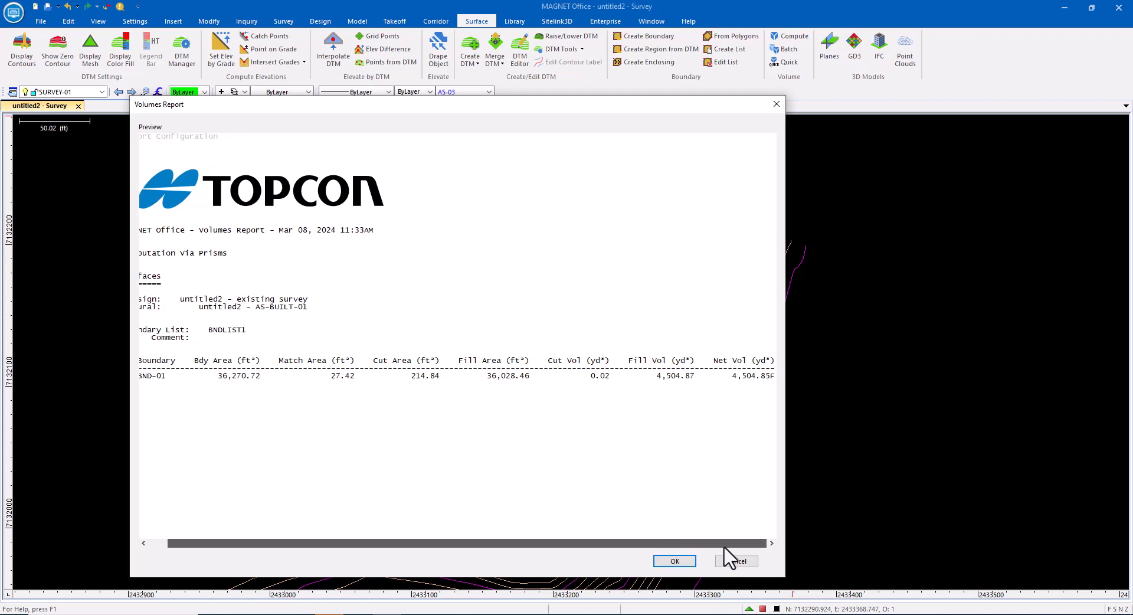
click(776, 104)
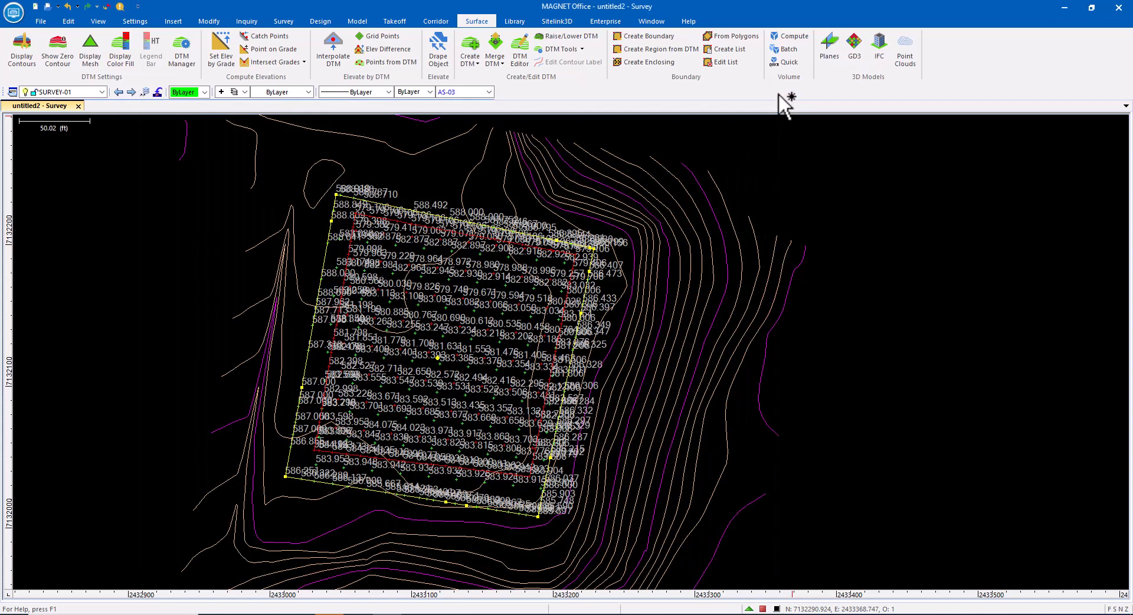
Step: Rerun the batch volume calculation with AS-BUILT-01 as Surface1 and existing survey as Surface2, then close the report
click(786, 50)
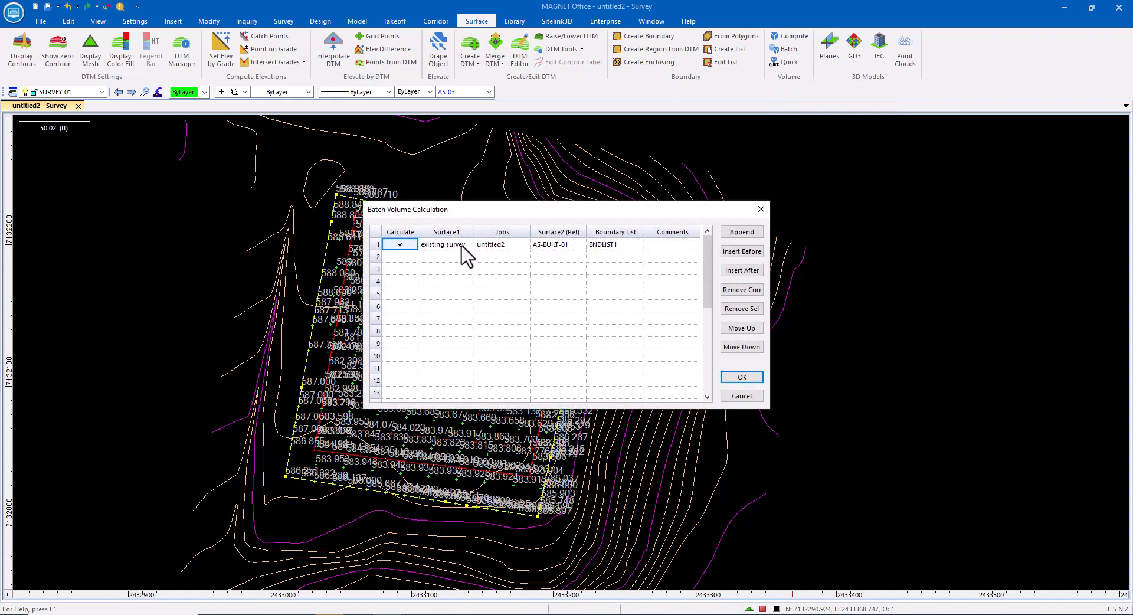
click(466, 248)
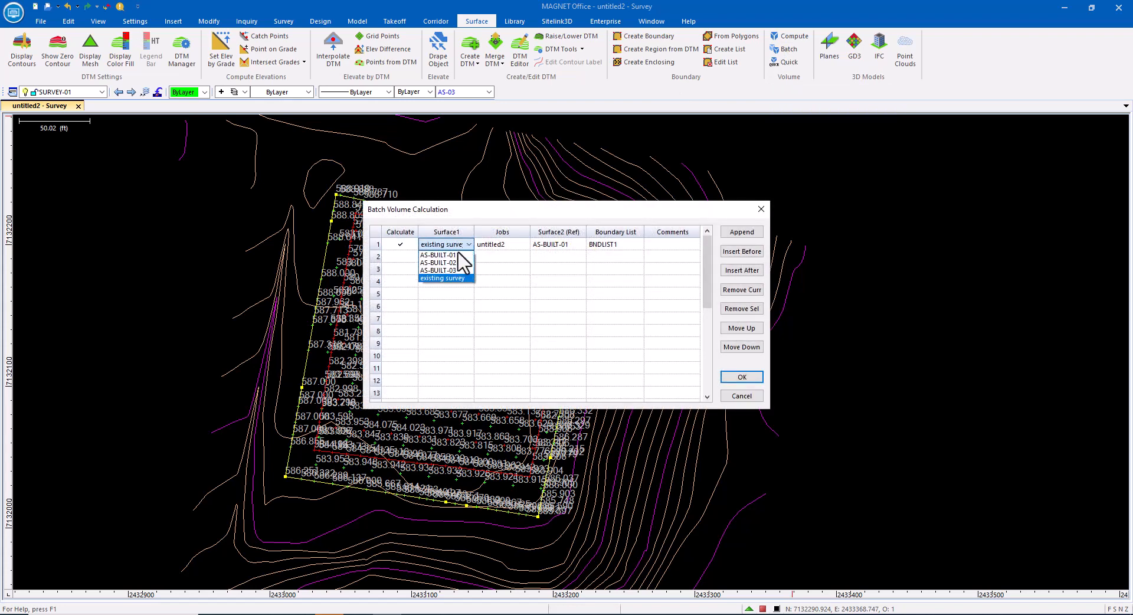
click(459, 254)
click(578, 245)
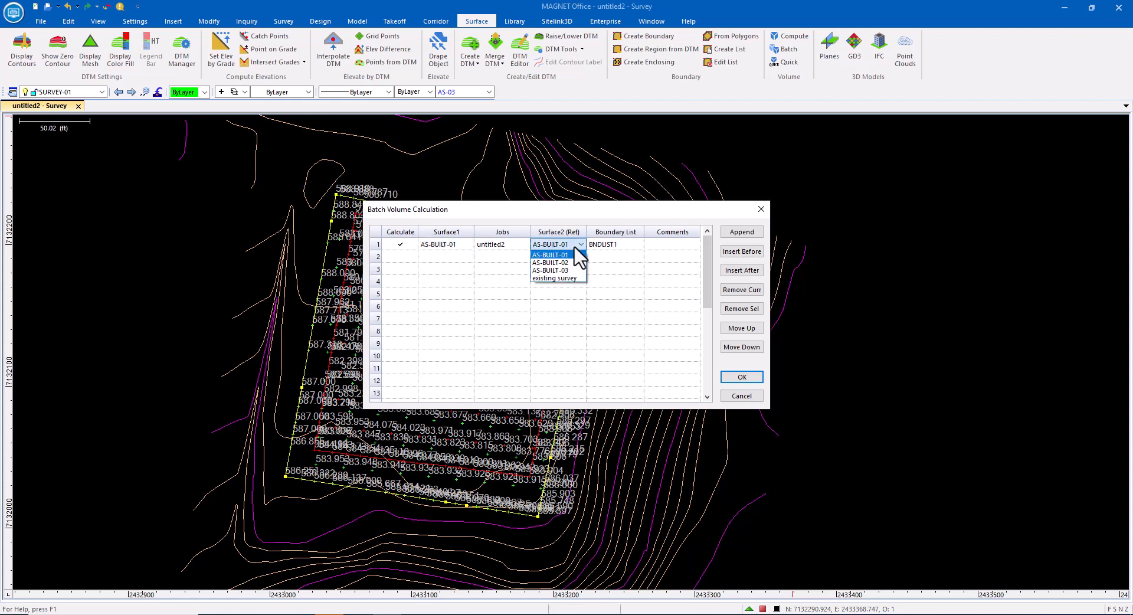
click(562, 277)
click(740, 378)
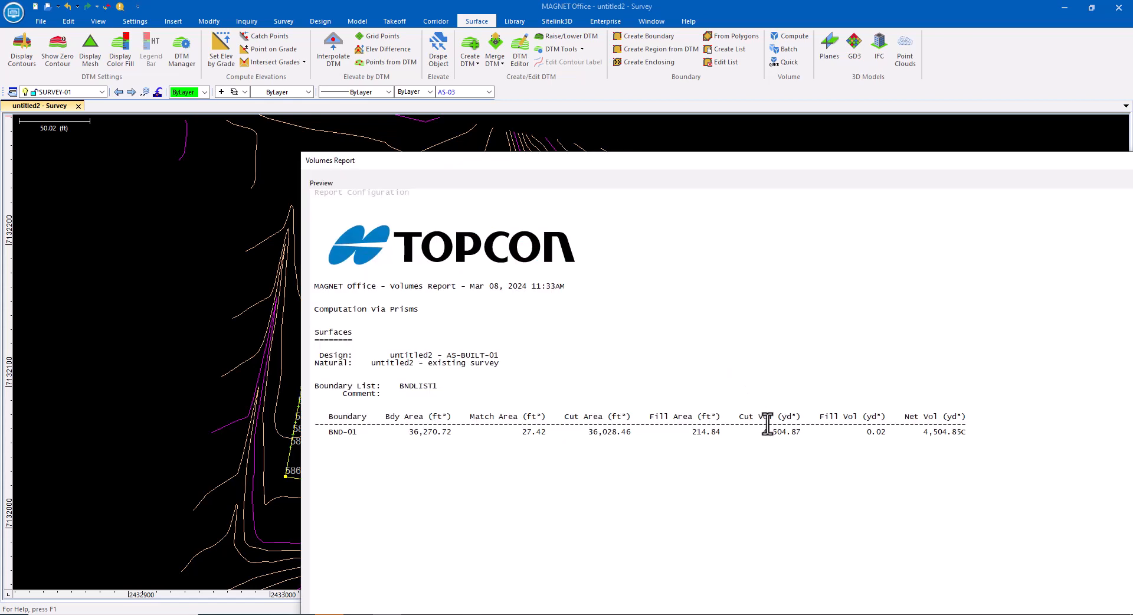
drag(950, 165, 642, 185)
click(1118, 180)
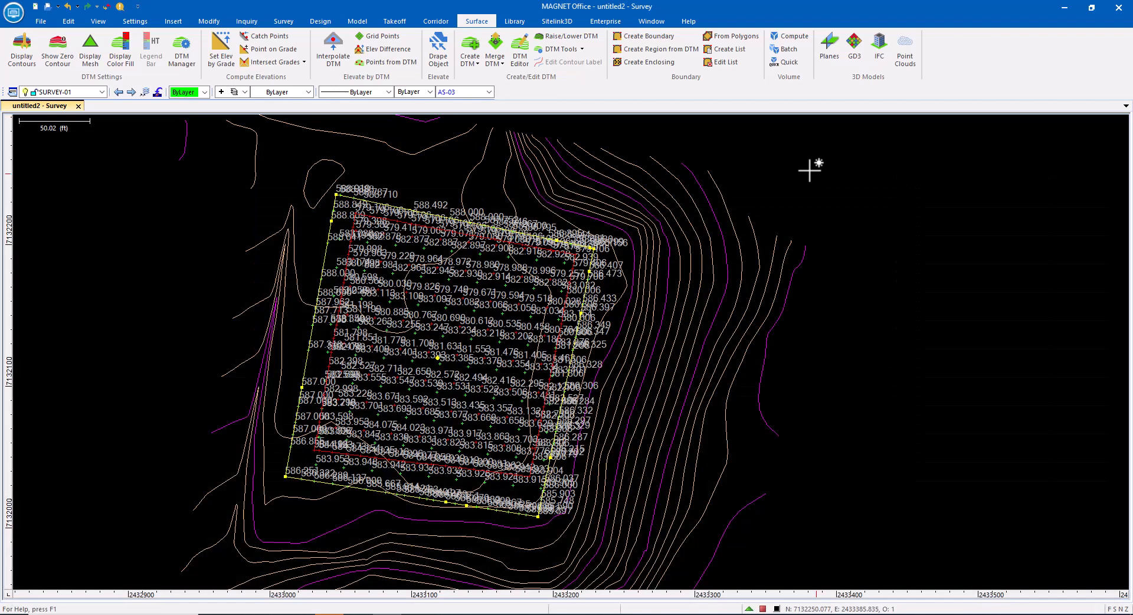
Step: Add a batch volume row with AS-BUILT-02 as Surface1, AS-BUILT-01 as Surface2 and boundary list BNDLIST1
click(779, 49)
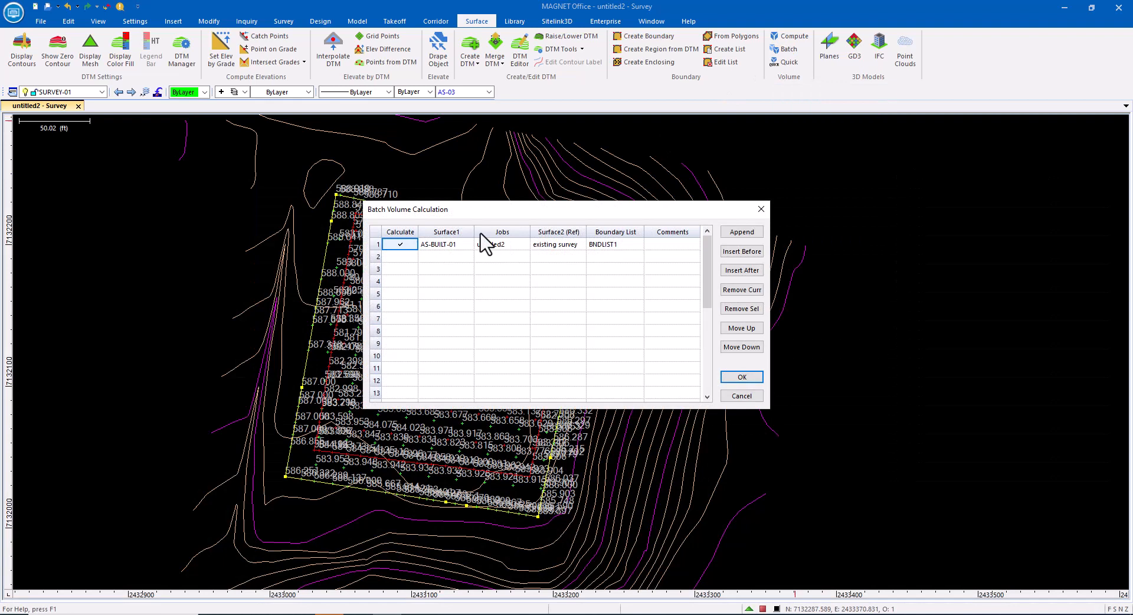
click(400, 258)
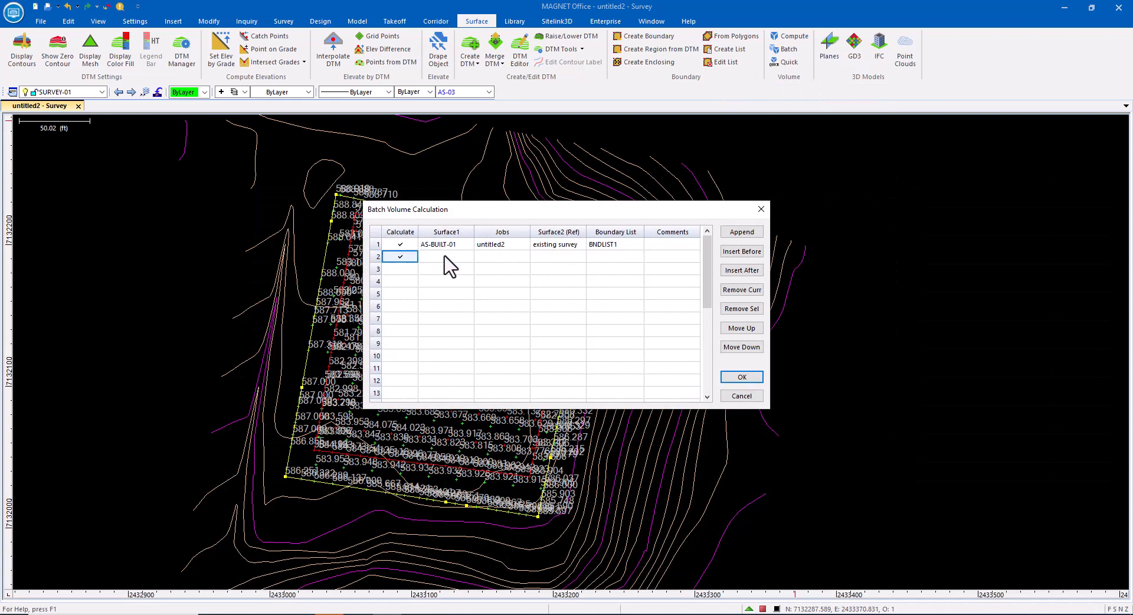
click(445, 257)
click(449, 283)
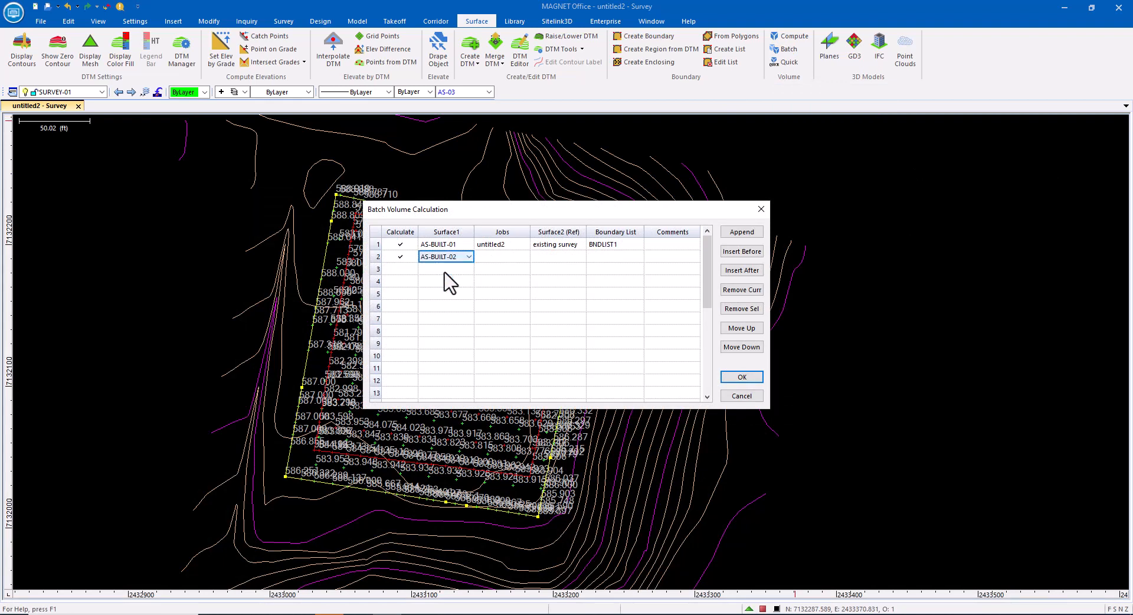
click(551, 257)
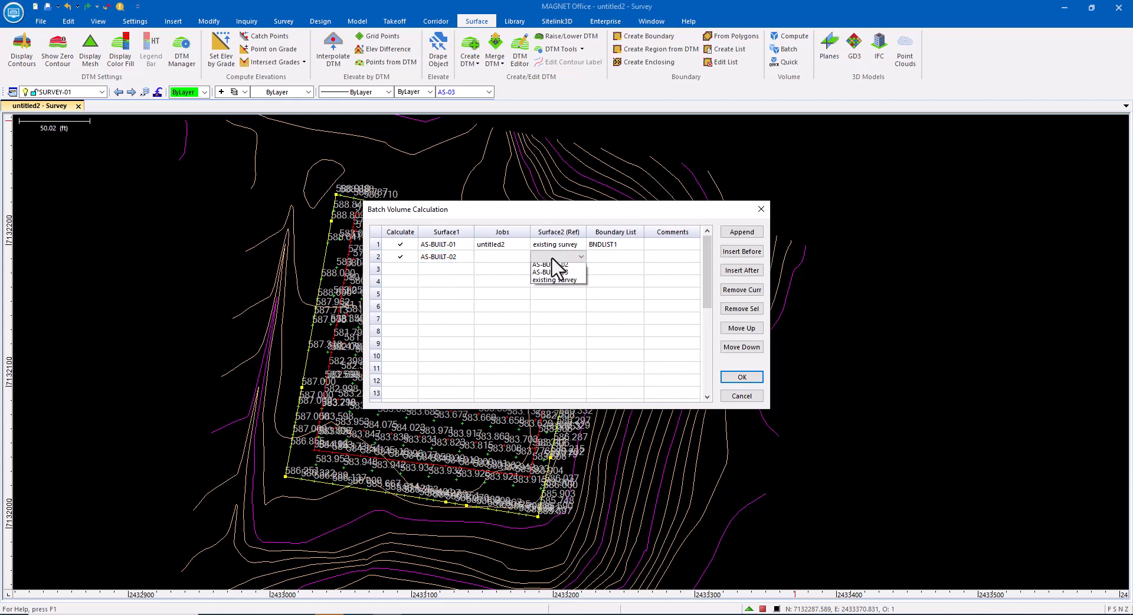
click(557, 273)
click(607, 255)
click(608, 255)
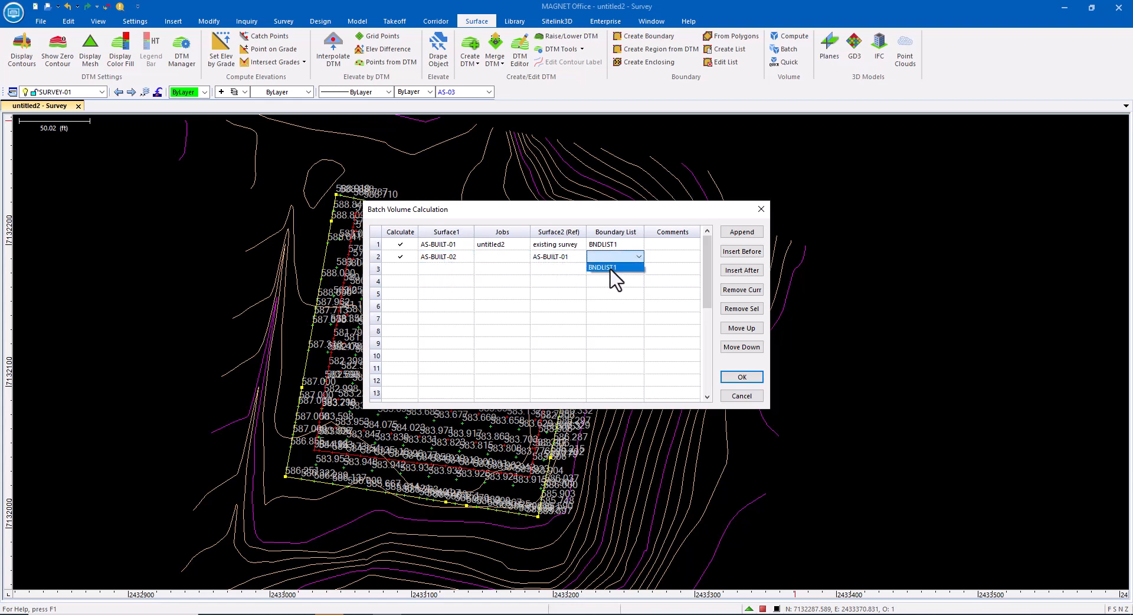
click(610, 269)
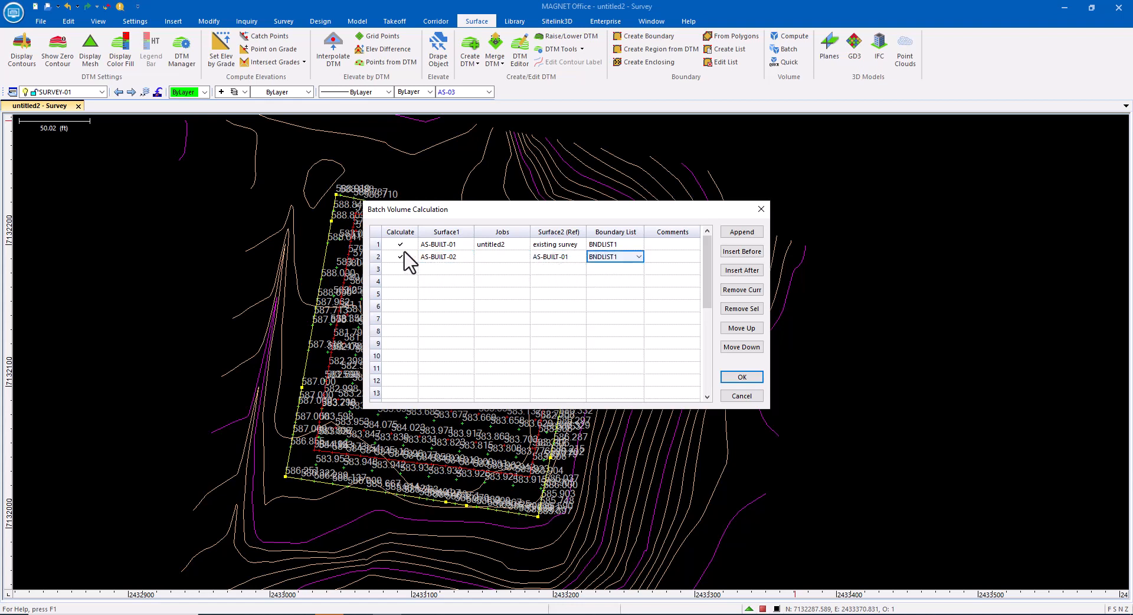
Step: Add a row comparing AS-BUILT-02 to existing survey with BNDLIST1 and run the batch volume calculation
click(401, 270)
click(445, 269)
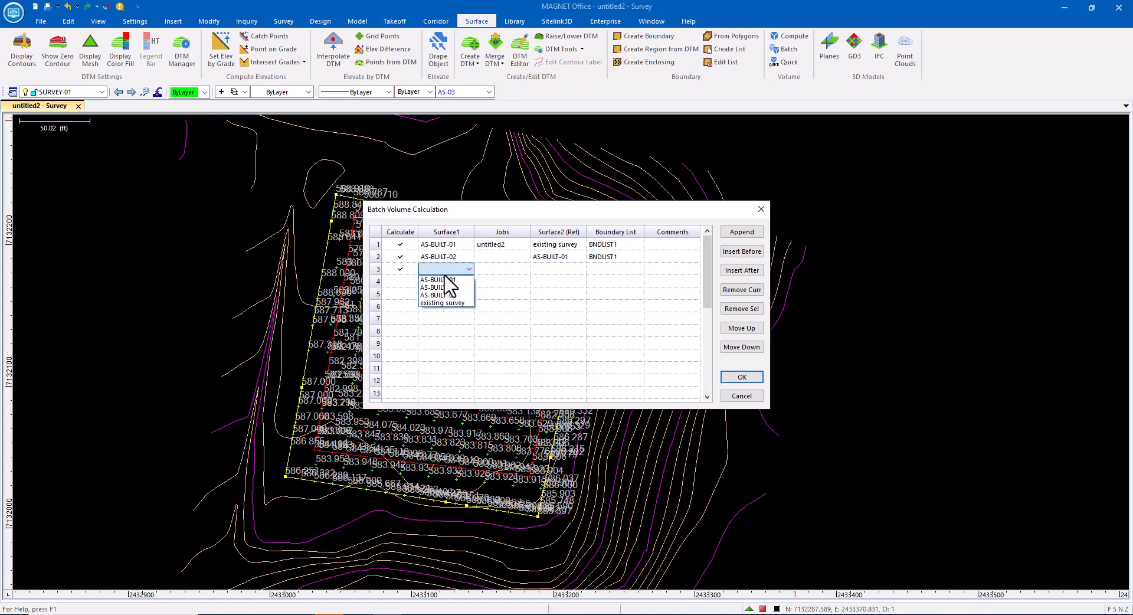
click(452, 287)
click(558, 269)
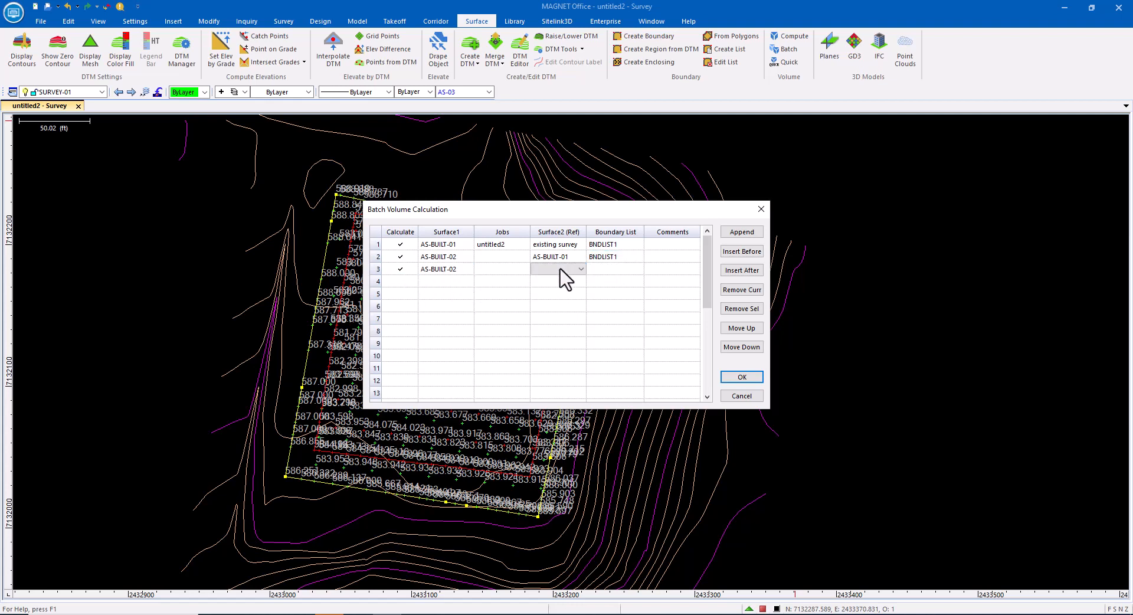
click(557, 302)
click(616, 271)
click(608, 281)
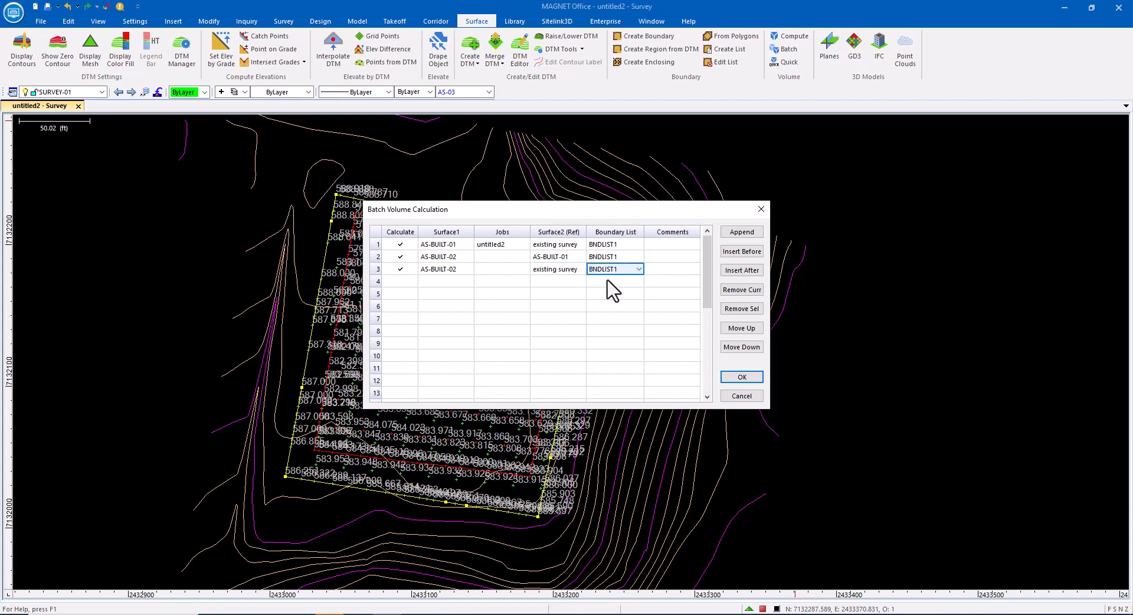
click(750, 377)
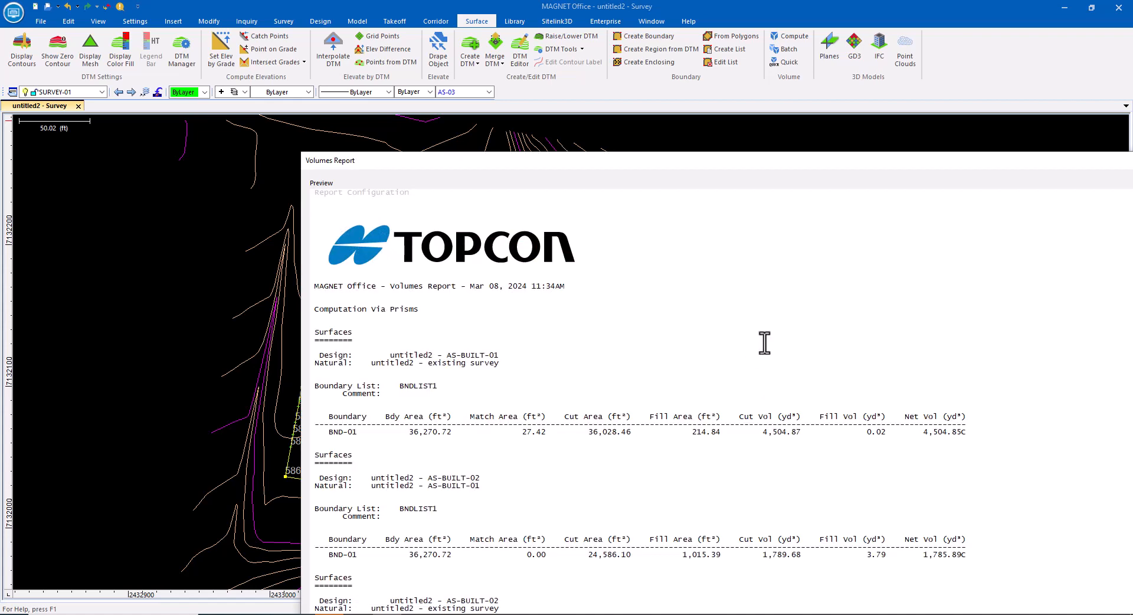
Step: Reposition and review the volumes report, then close it
mouse_move(791, 166)
mouse_down()
mouse_move(552, 46)
mouse_move(528, 49)
mouse_up()
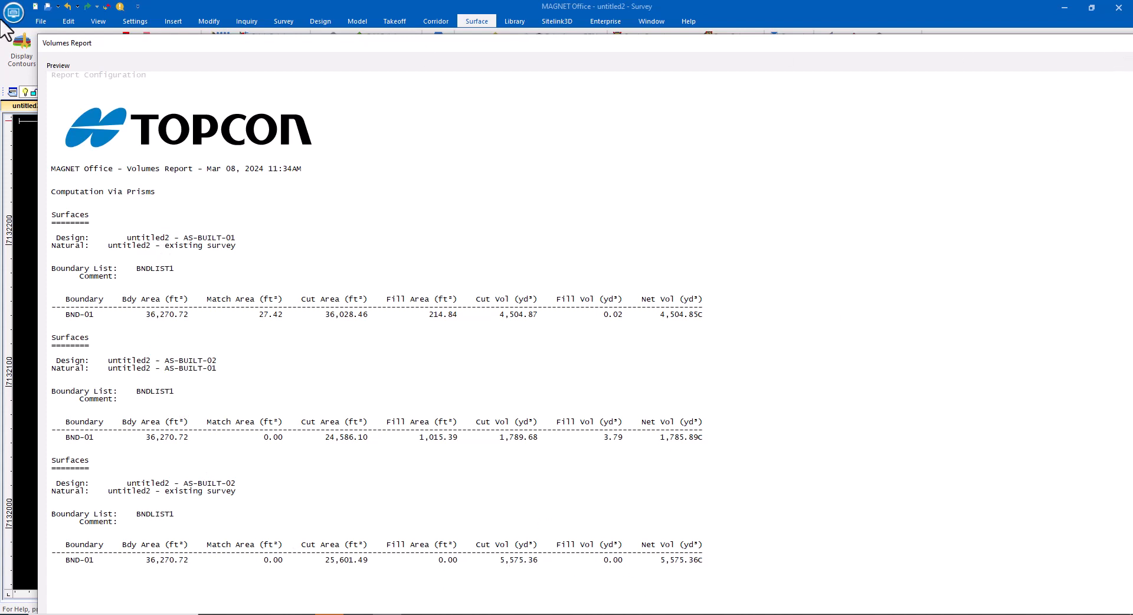
drag(41, 40, 484, 313)
drag(708, 319, 383, 135)
click(780, 130)
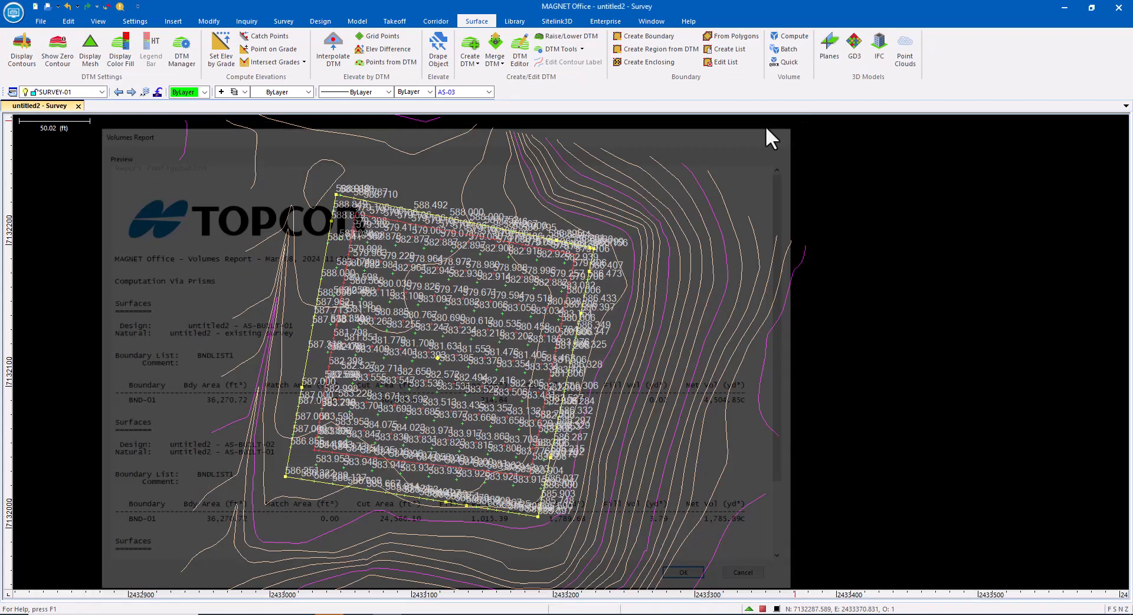
Step: Reopen batch volumes and add a row with AS-BUILT-03 as Surface1, AS-BUILT-02 as Surface2 and BNDLIST1
click(785, 49)
click(401, 282)
click(442, 282)
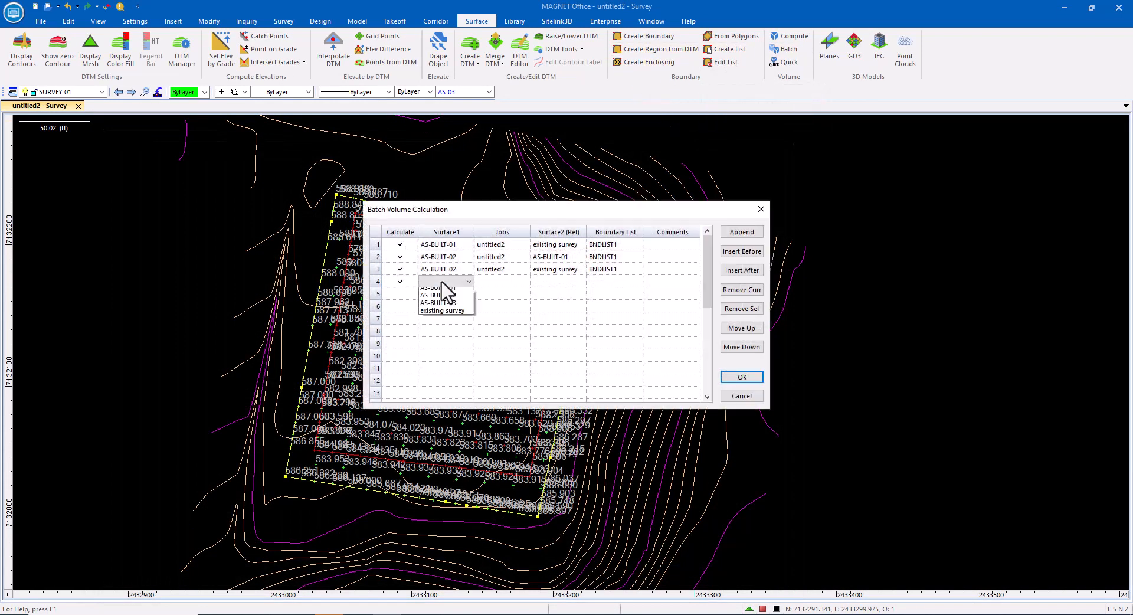
click(445, 307)
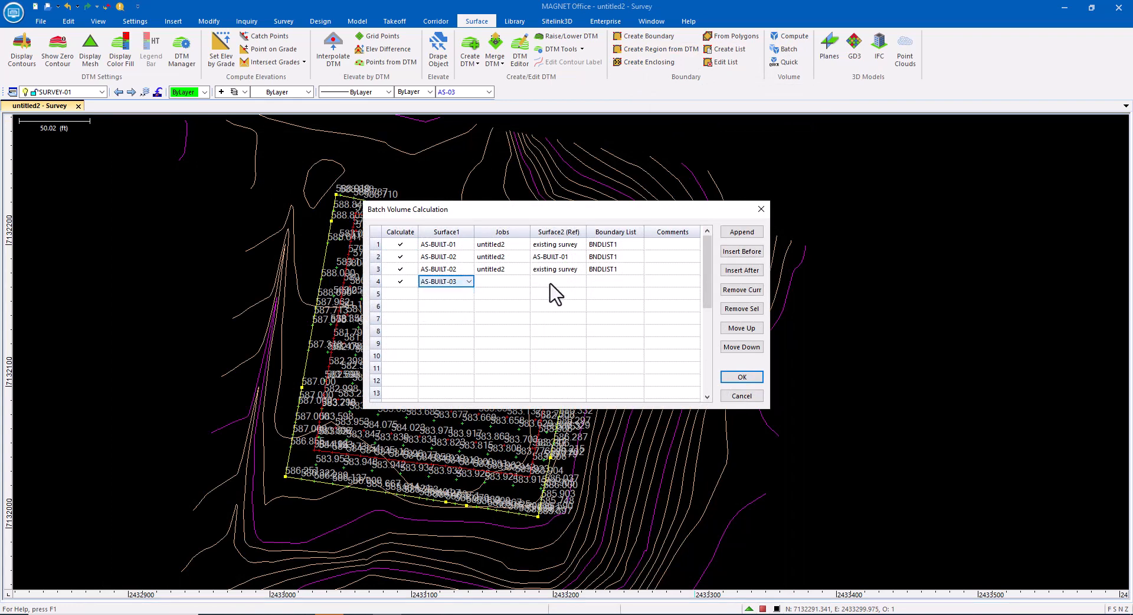
click(551, 282)
click(555, 300)
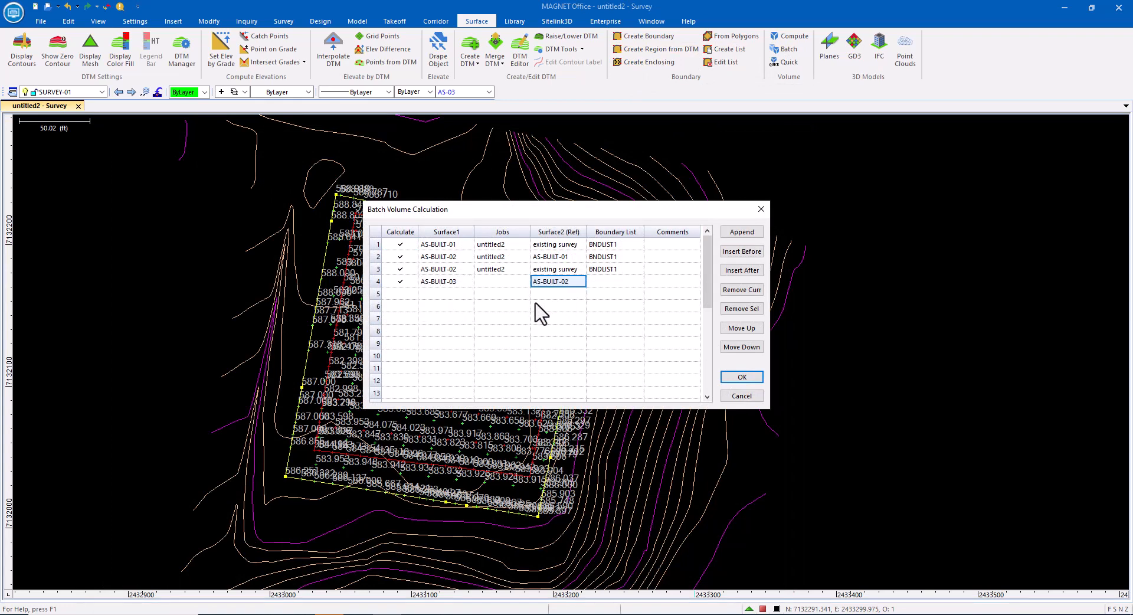
click(608, 282)
click(607, 292)
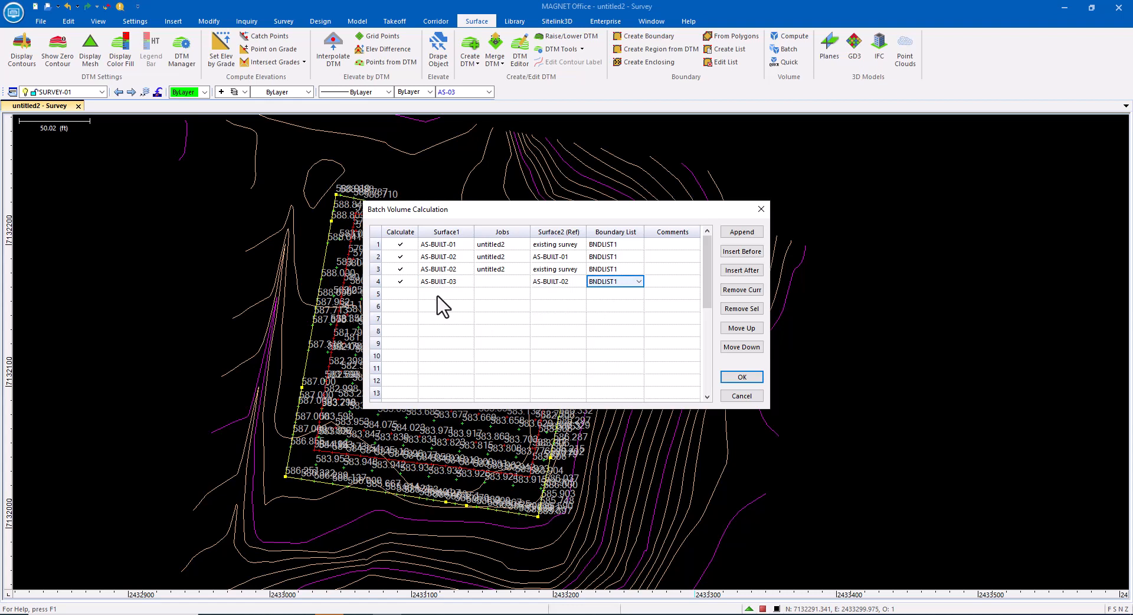
Step: Add a row comparing AS-BUILT-03 to AS-BUILT-01 with boundary list BNDLIST1
click(400, 294)
click(448, 294)
click(454, 320)
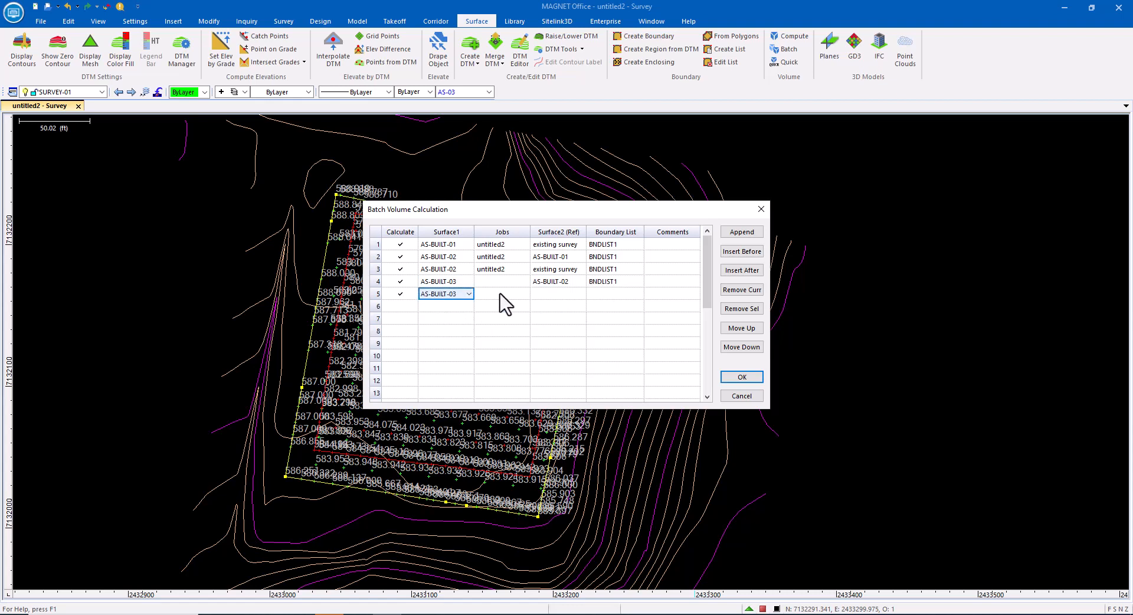
click(567, 294)
click(563, 305)
click(601, 294)
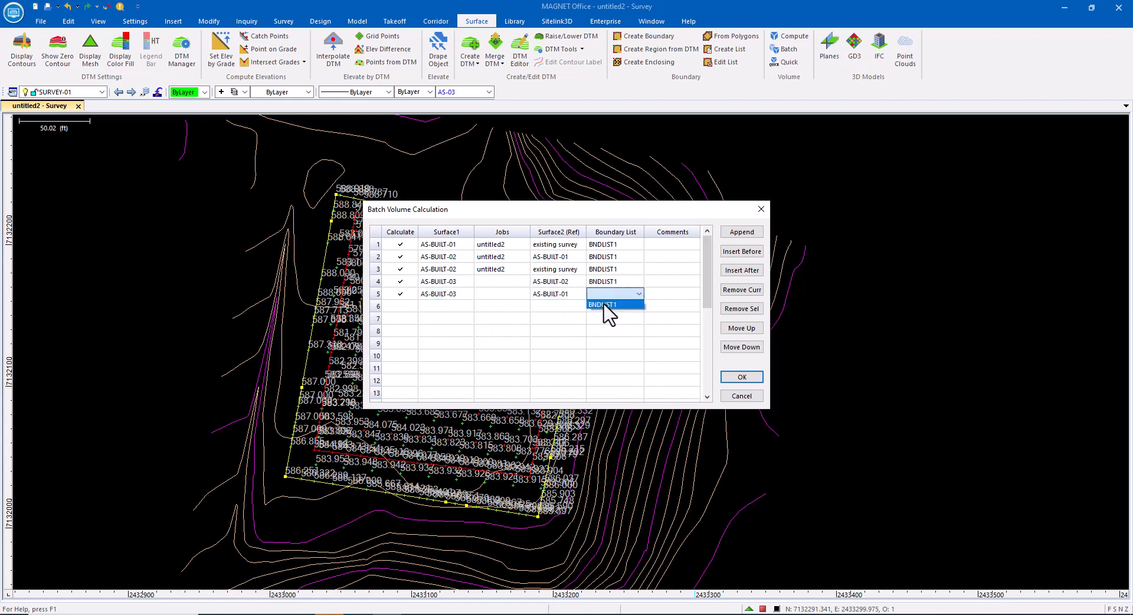
click(606, 305)
Step: Add a row comparing AS-BUILT-03 to existing survey with BNDLIST1 and run the batch calculation
click(400, 306)
click(448, 306)
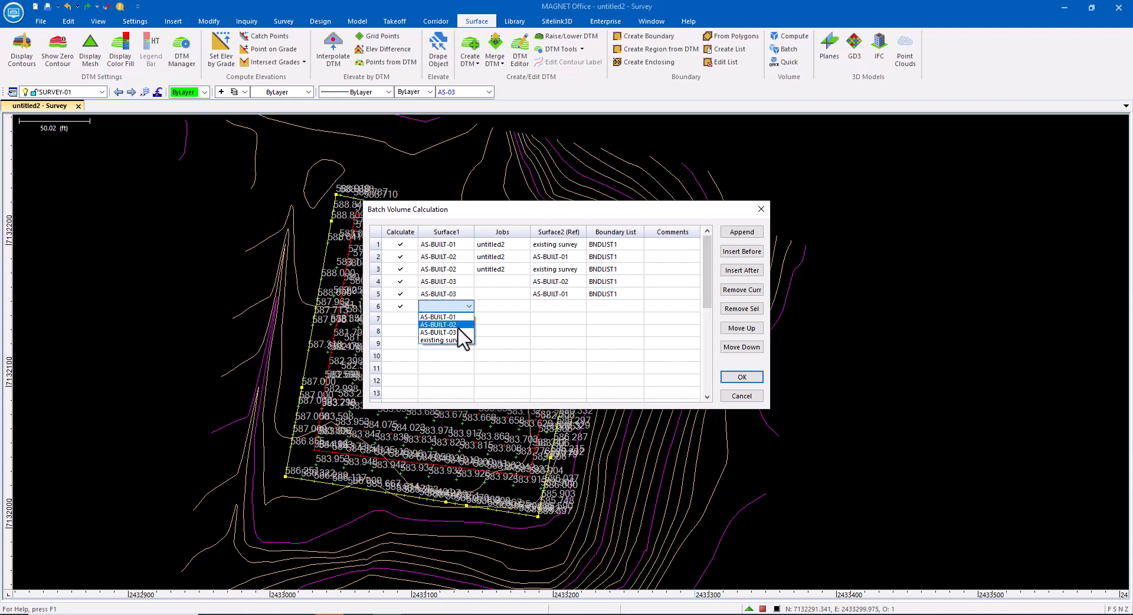
click(461, 332)
click(565, 306)
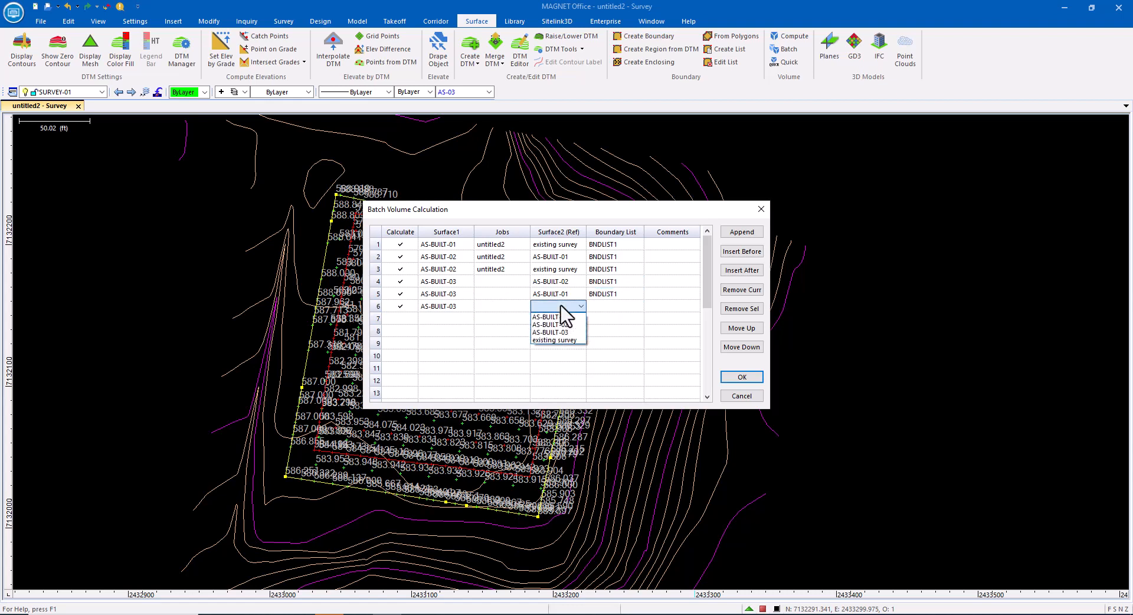
click(561, 348)
click(602, 308)
click(608, 321)
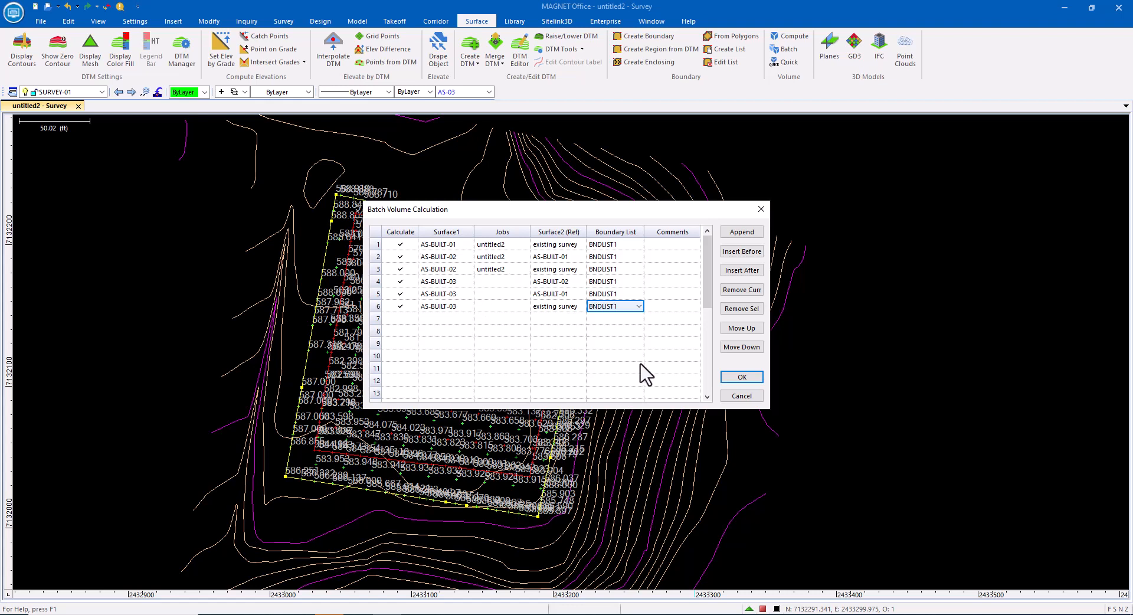
click(742, 376)
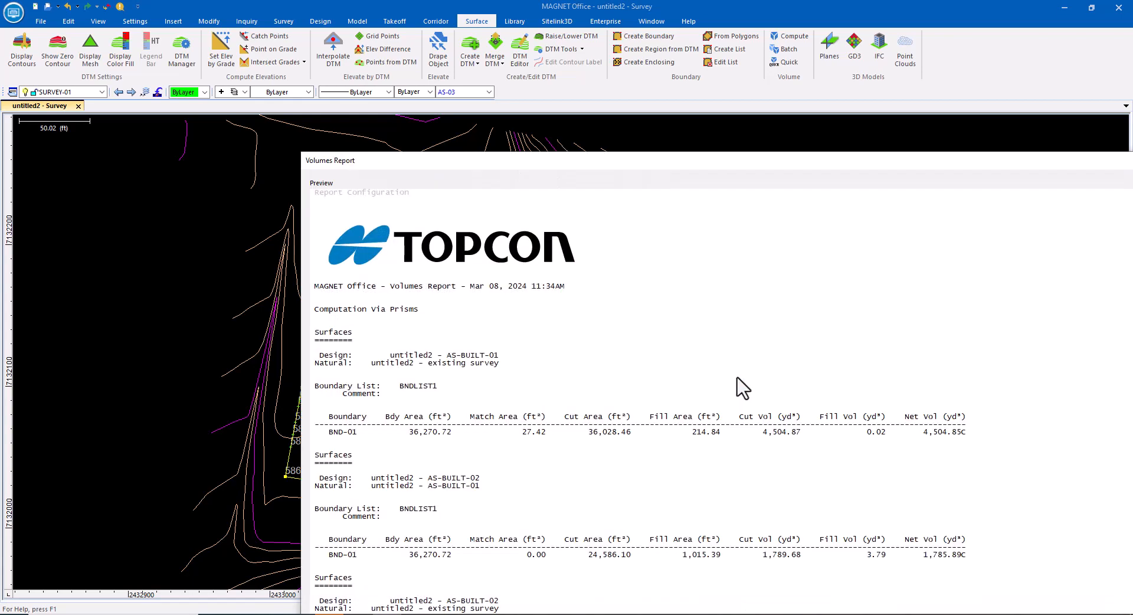
Step: Hide the Bdy Area and Match Area columns in the volumes report
scroll(308, 331, up, 15)
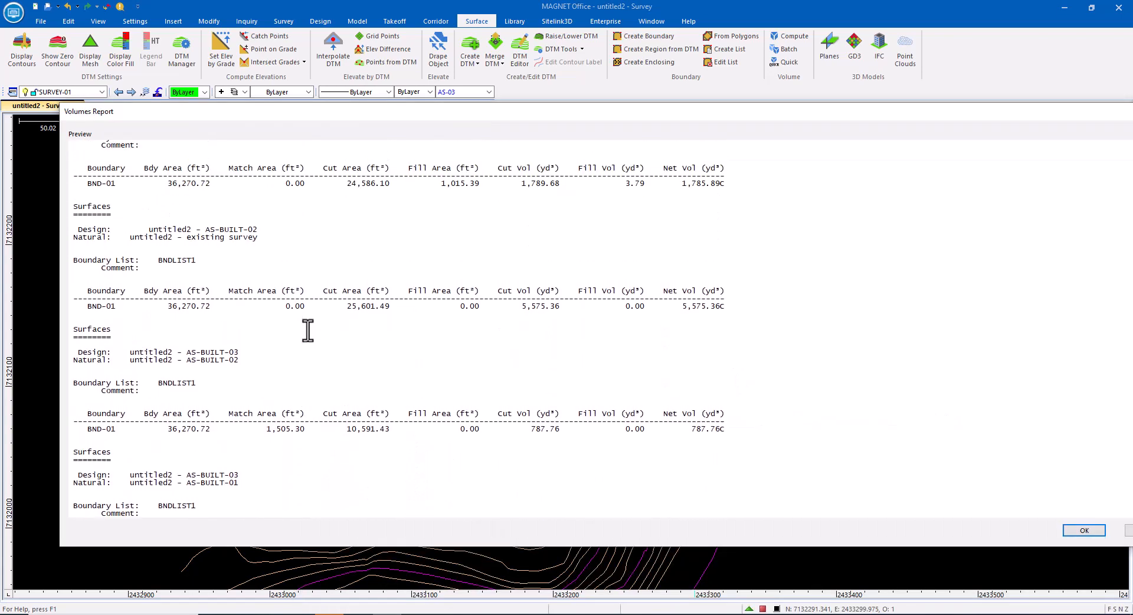
scroll(313, 330, up, 3)
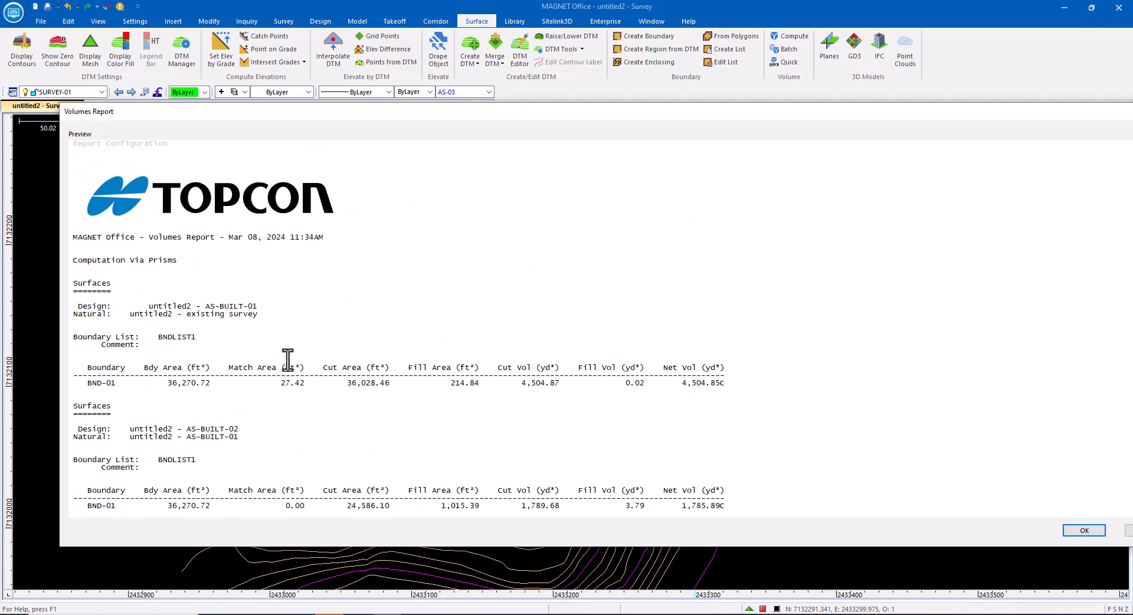
right_click(166, 365)
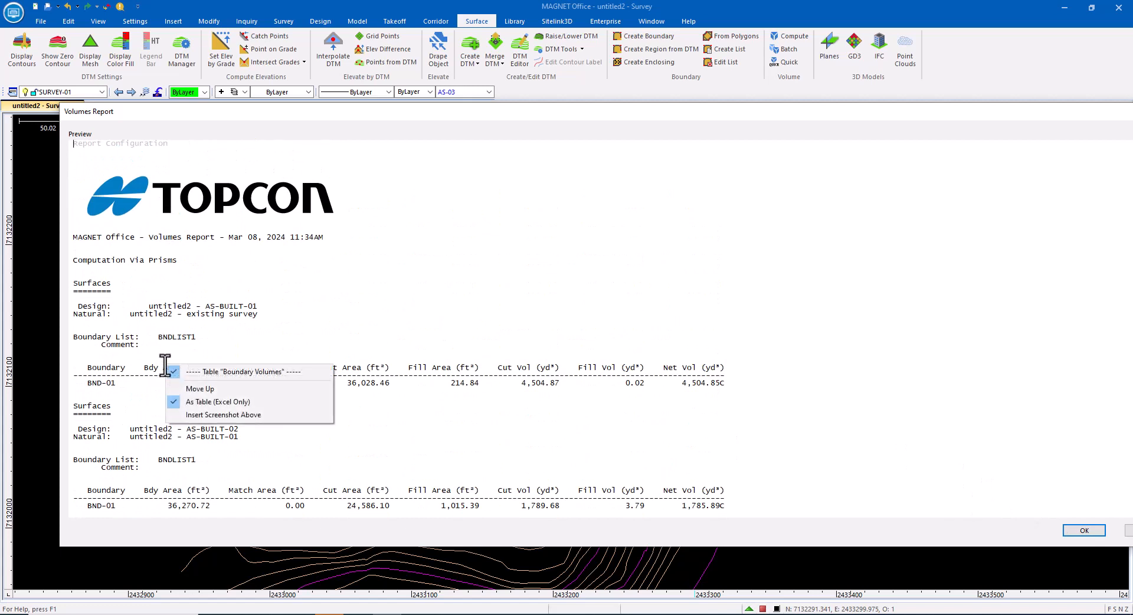
click(196, 359)
right_click(173, 368)
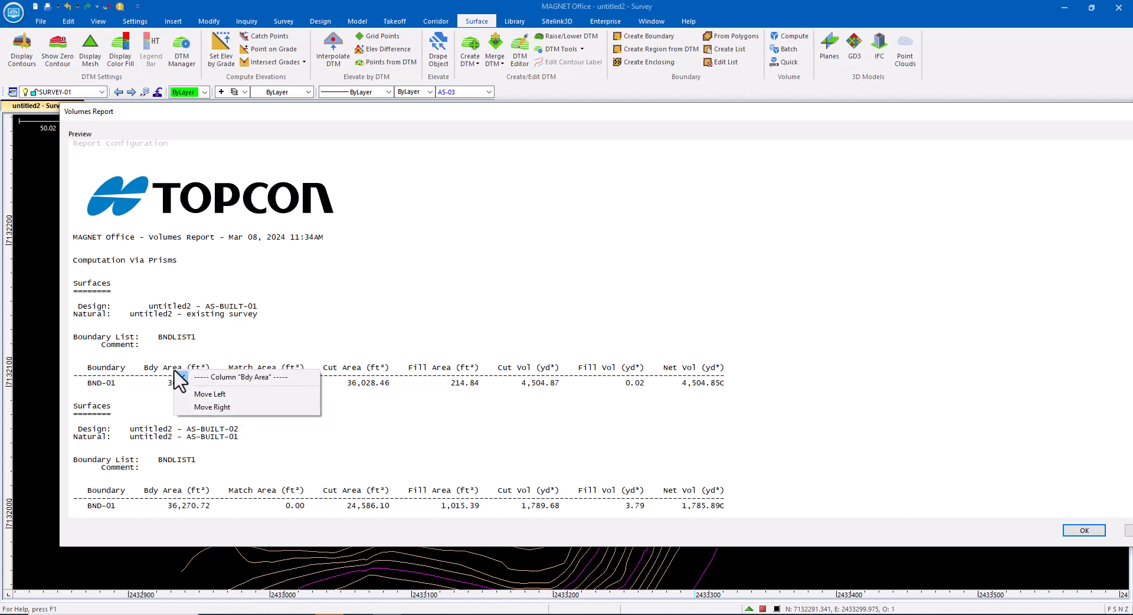
click(183, 377)
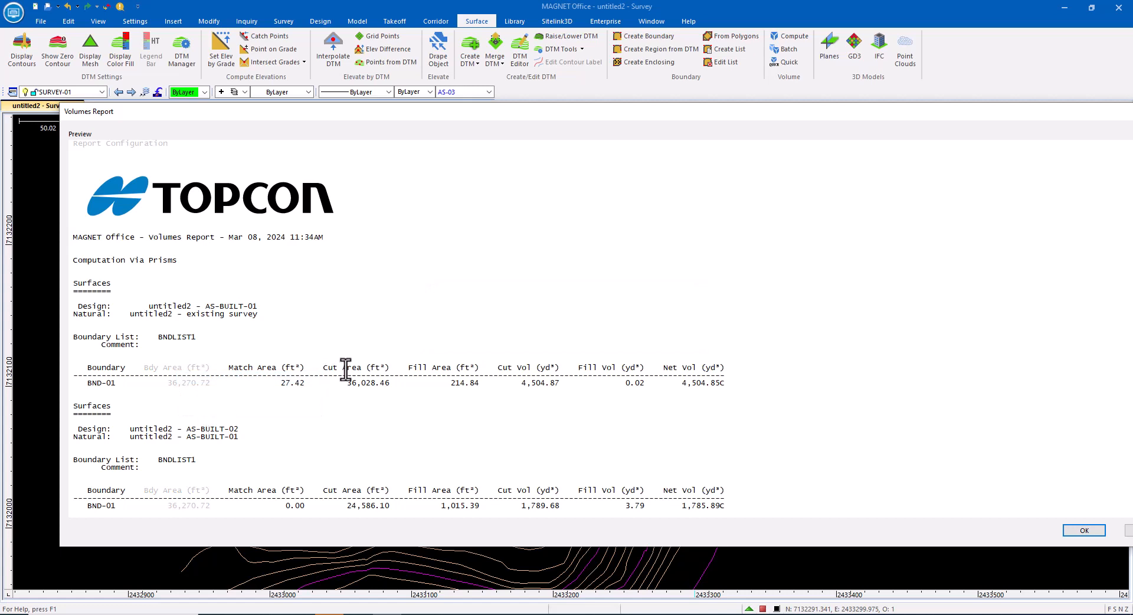
right_click(276, 367)
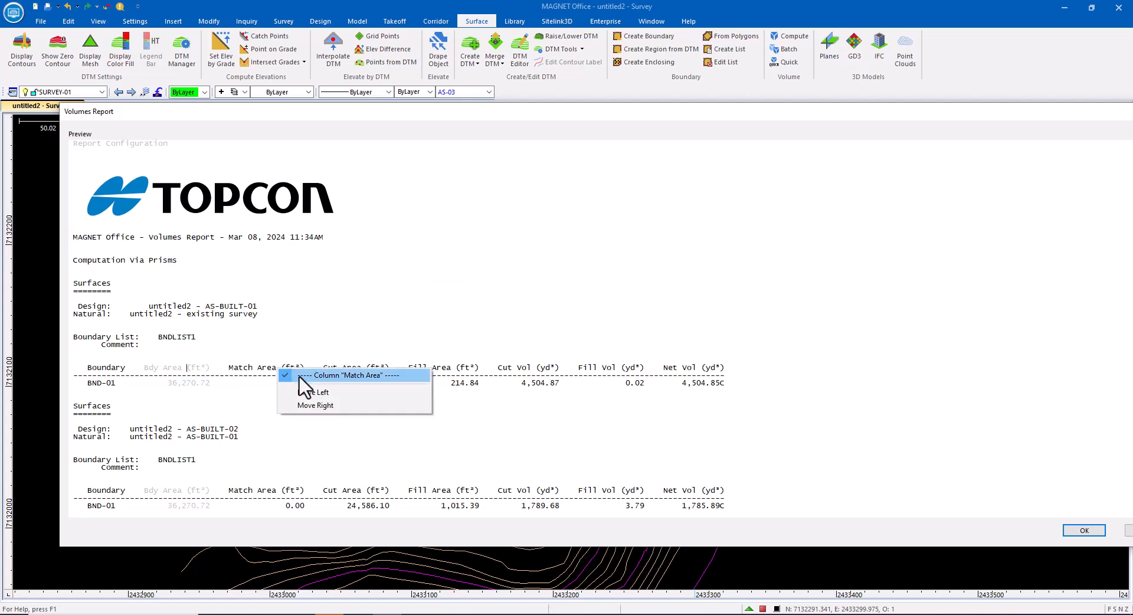
click(285, 377)
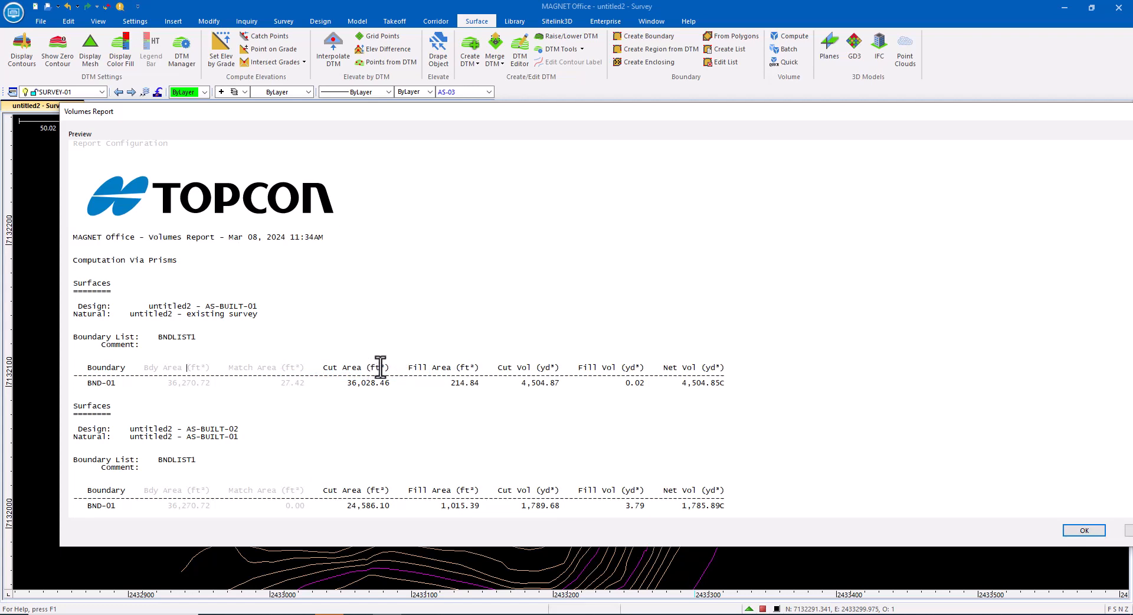
Step: Open the report as a document, review it, then close it without saving changes
key(Return)
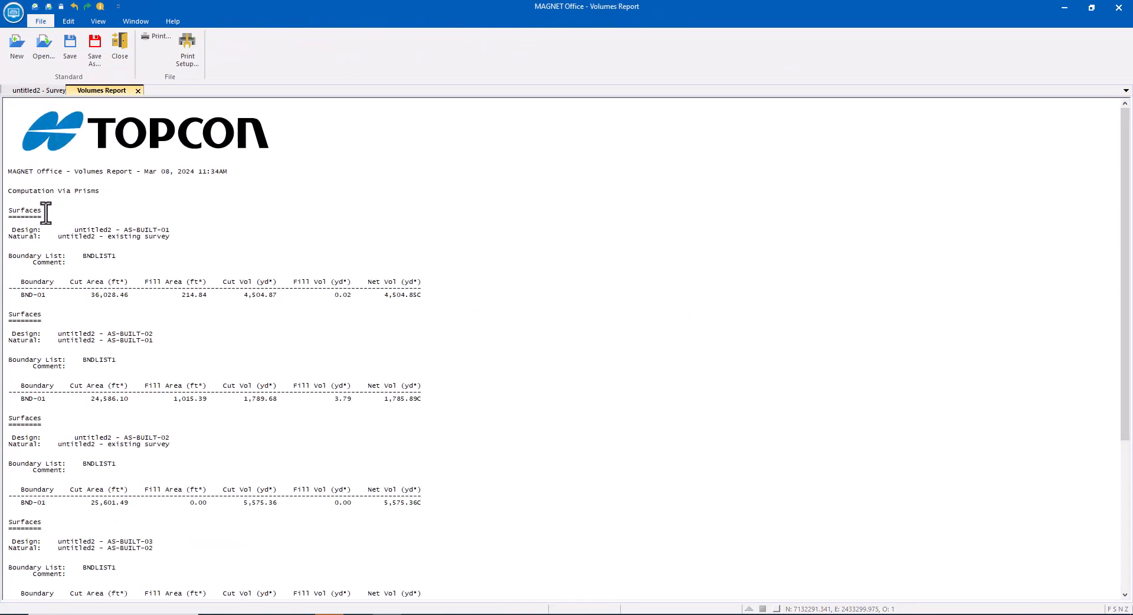
scroll(68, 258, down, 6)
scroll(68, 258, up, 6)
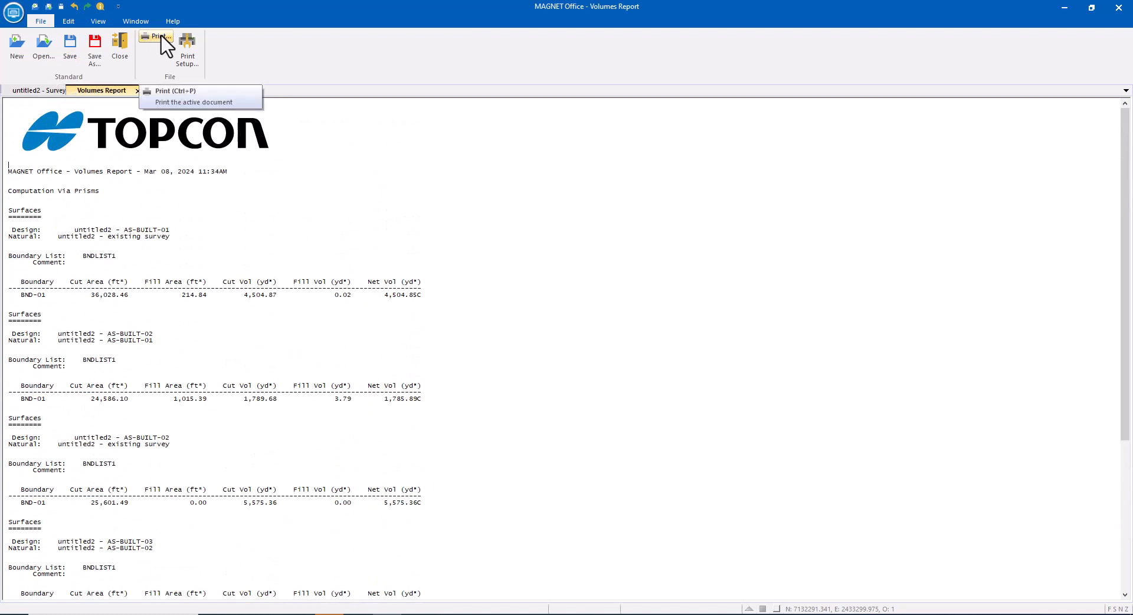
click(137, 91)
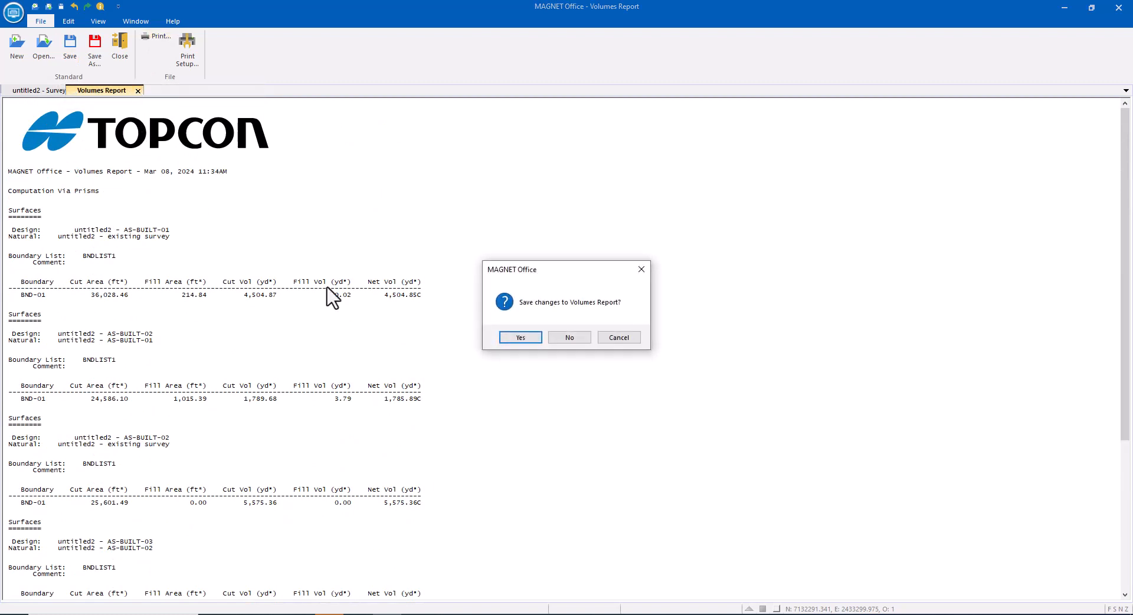
click(570, 340)
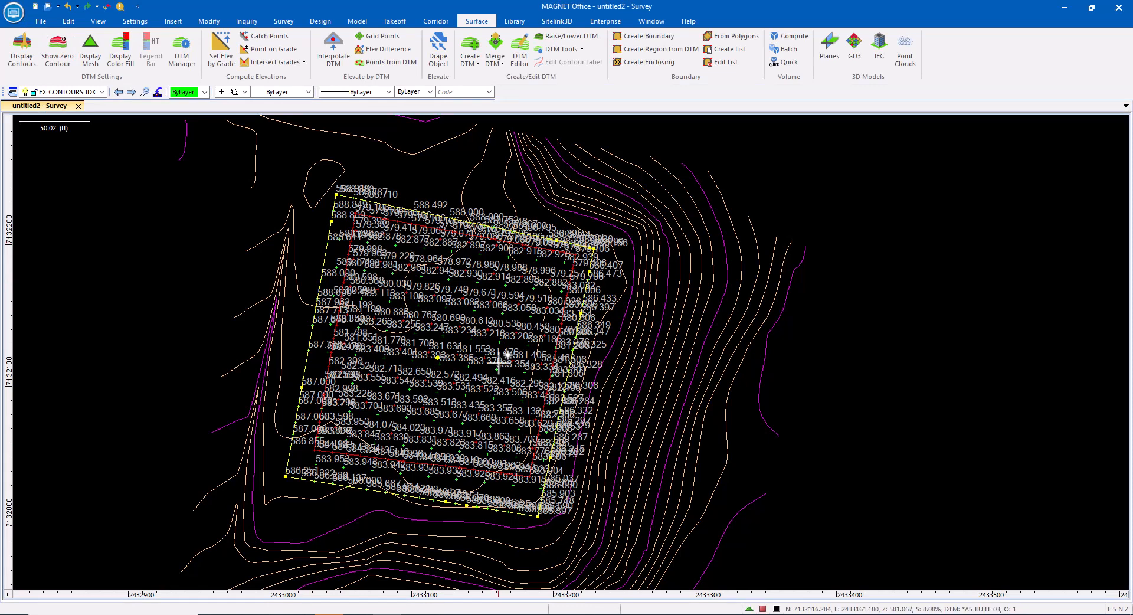
Step: Open the batch volume calculation again
click(794, 49)
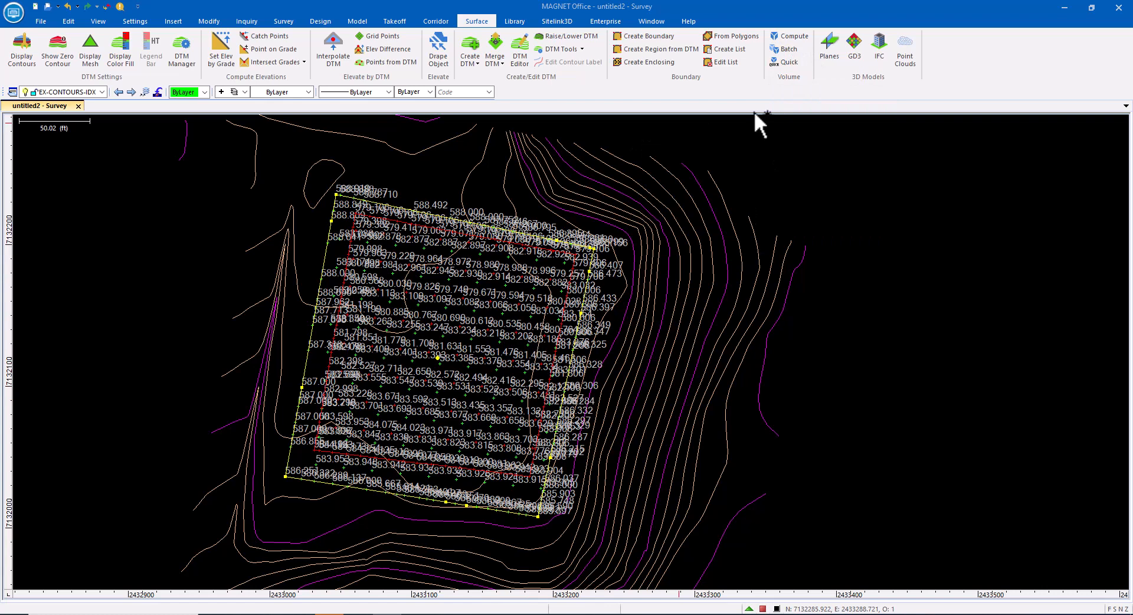